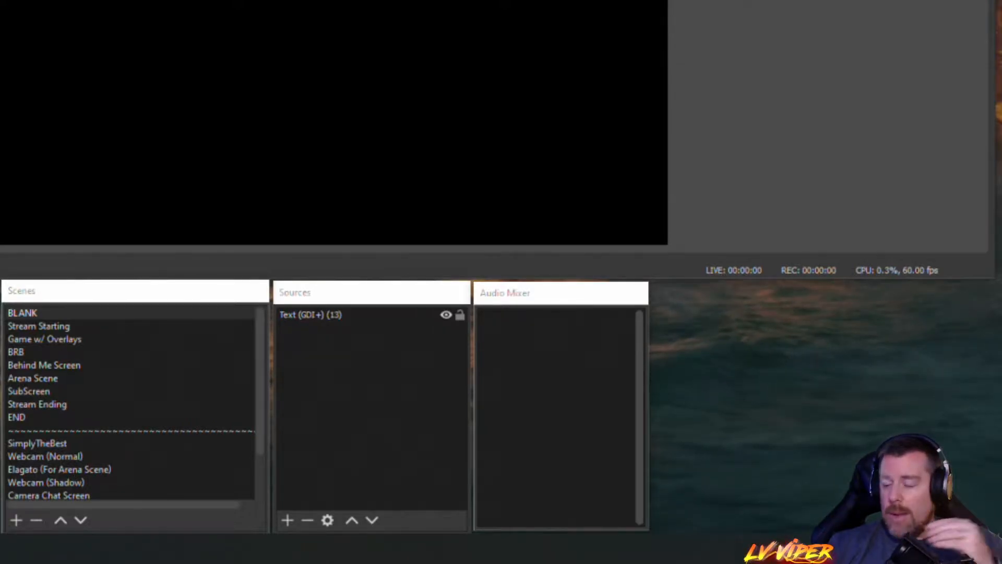
# Step: Show the Stream Starting, Game w/ Overlays and BRB scenes one after another in the preview
pyautogui.click(47, 324)
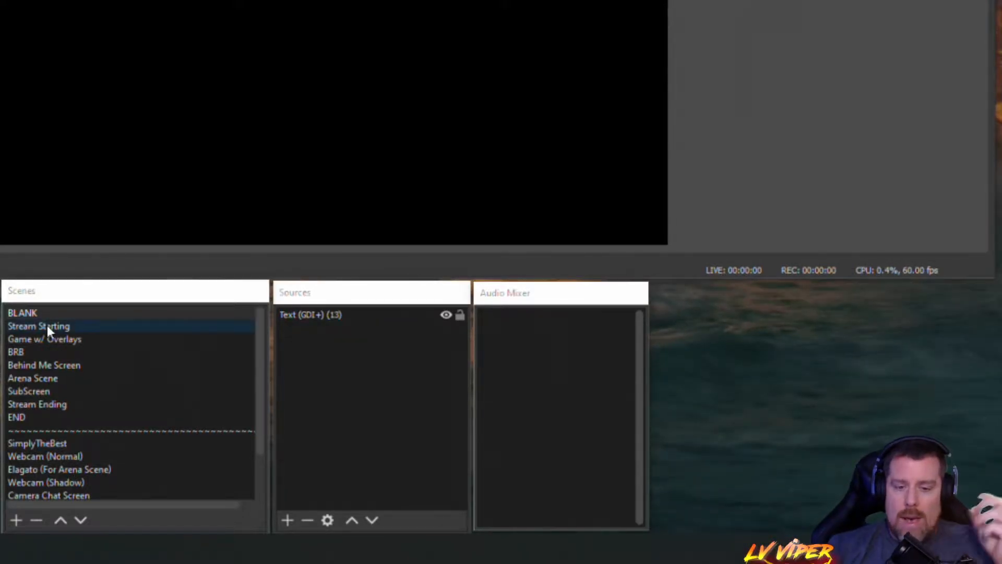
pyautogui.click(47, 325)
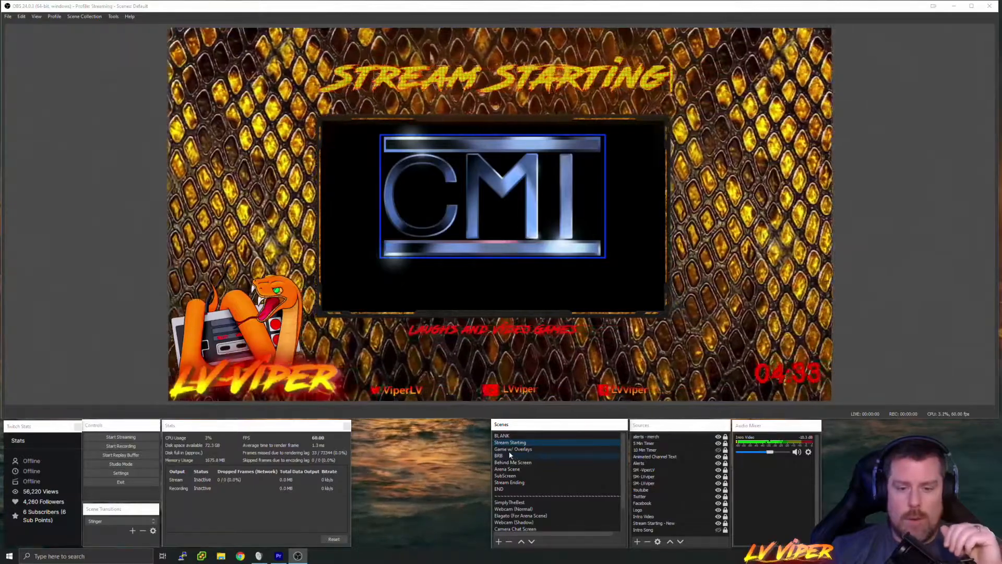
pyautogui.click(565, 449)
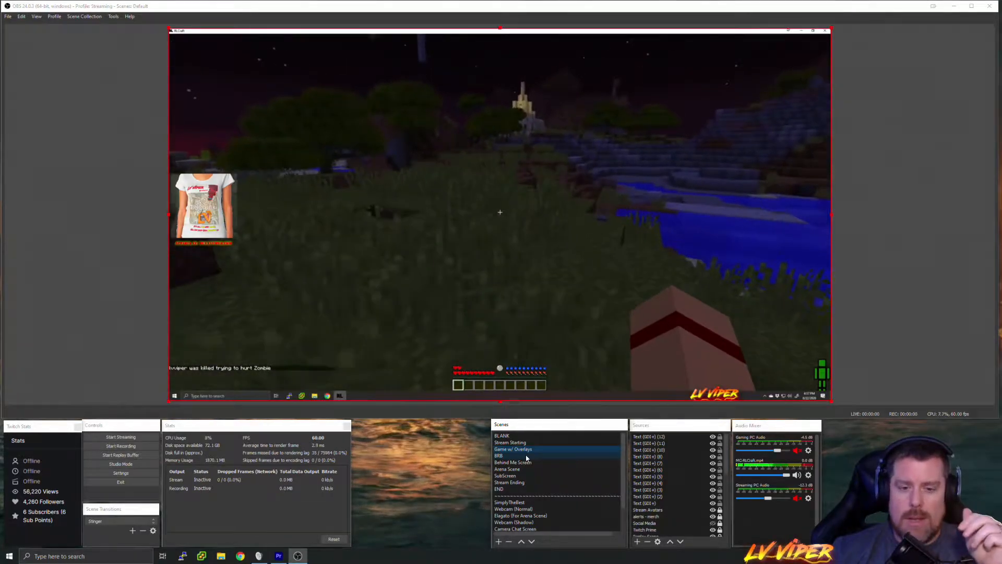
pyautogui.click(527, 456)
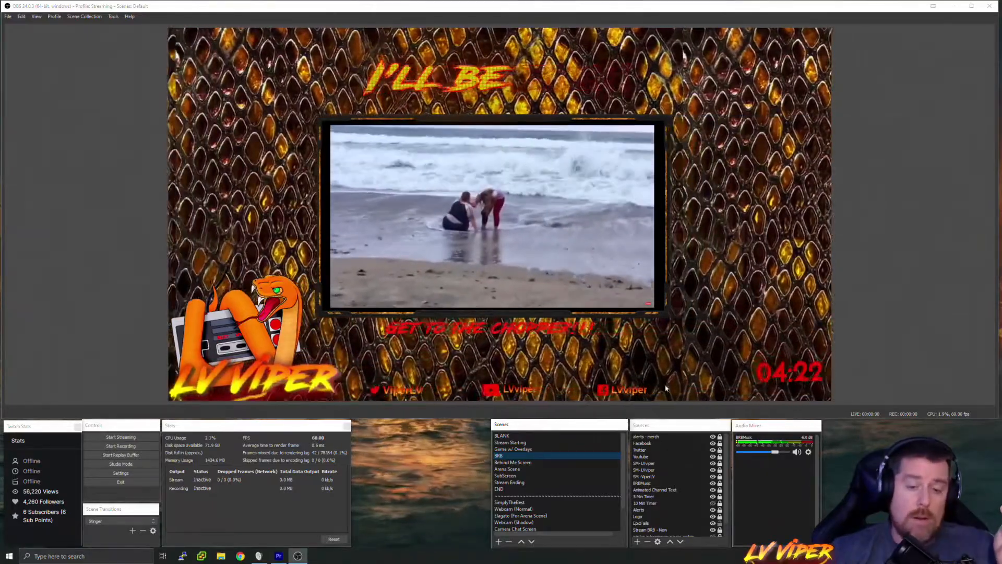
# Step: Show the Behind Me Screen, Arena Scene, SubScreen and Stream Ending scenes in turn
pyautogui.click(513, 466)
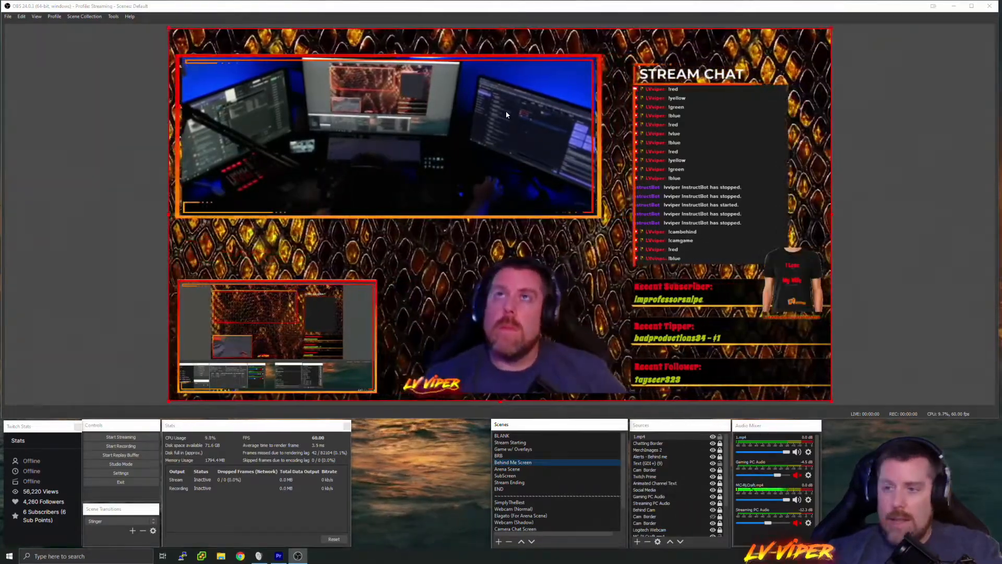
pyautogui.click(515, 470)
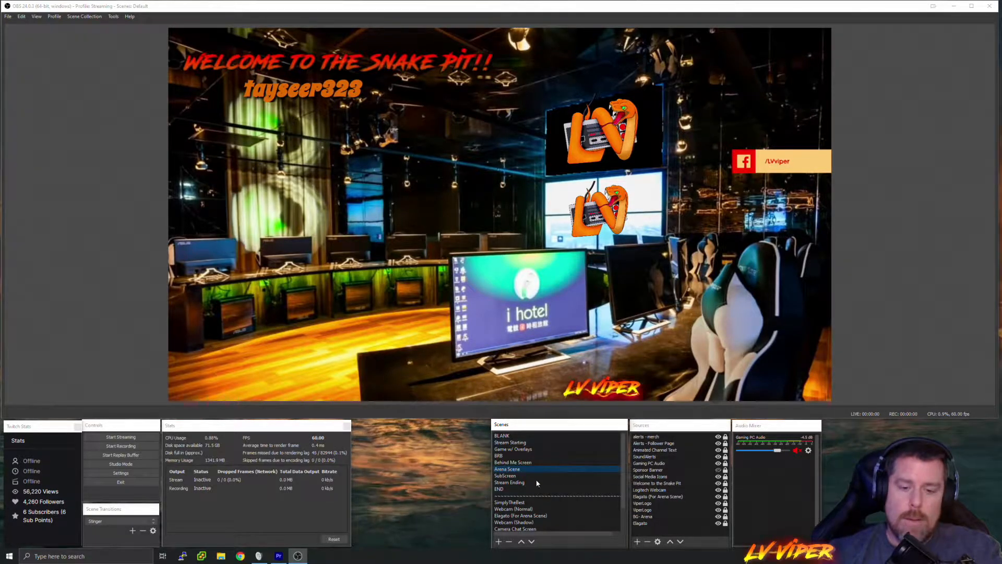
pyautogui.click(509, 476)
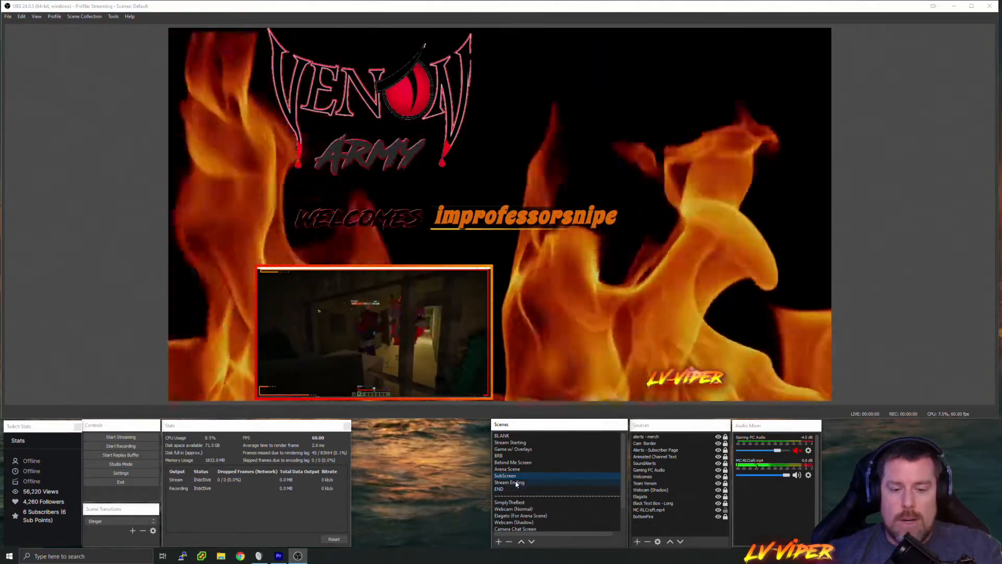
pyautogui.click(530, 483)
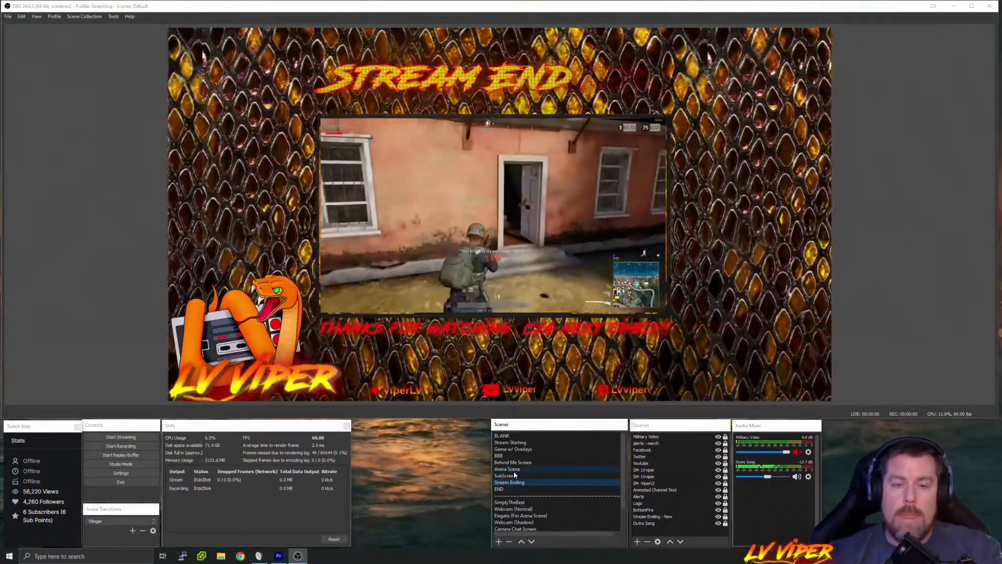
# Step: Play the scene transitions by switching through Arena Scene, SubScreen, Behind Me Screen, Stream Starting and back to Behind Me Screen
pyautogui.click(514, 471)
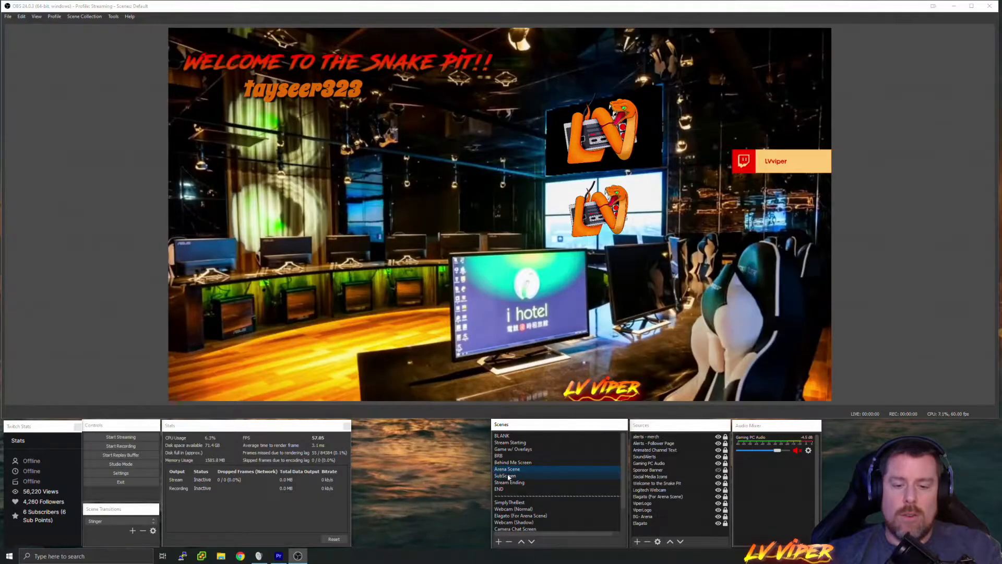
pyautogui.click(509, 476)
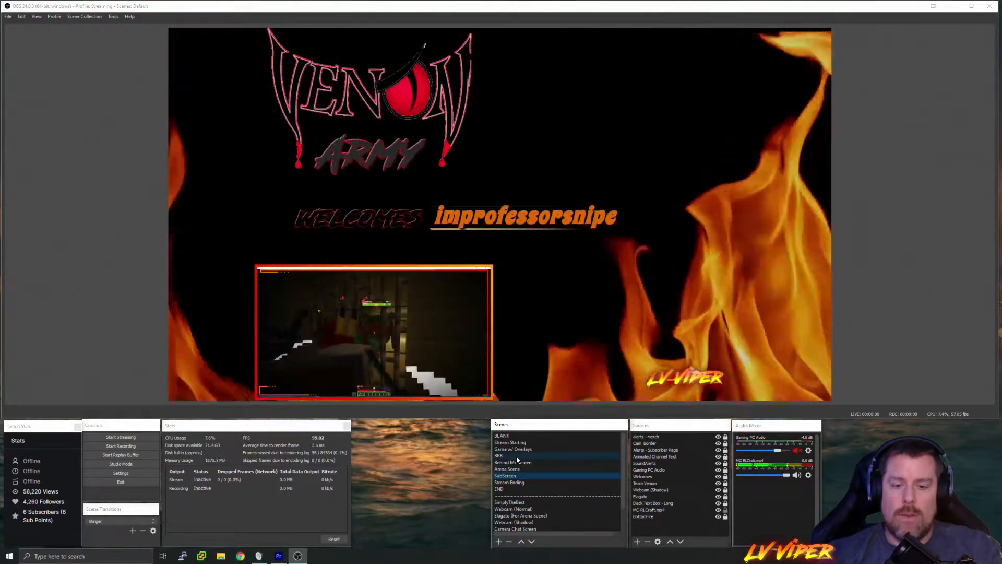
pyautogui.click(512, 462)
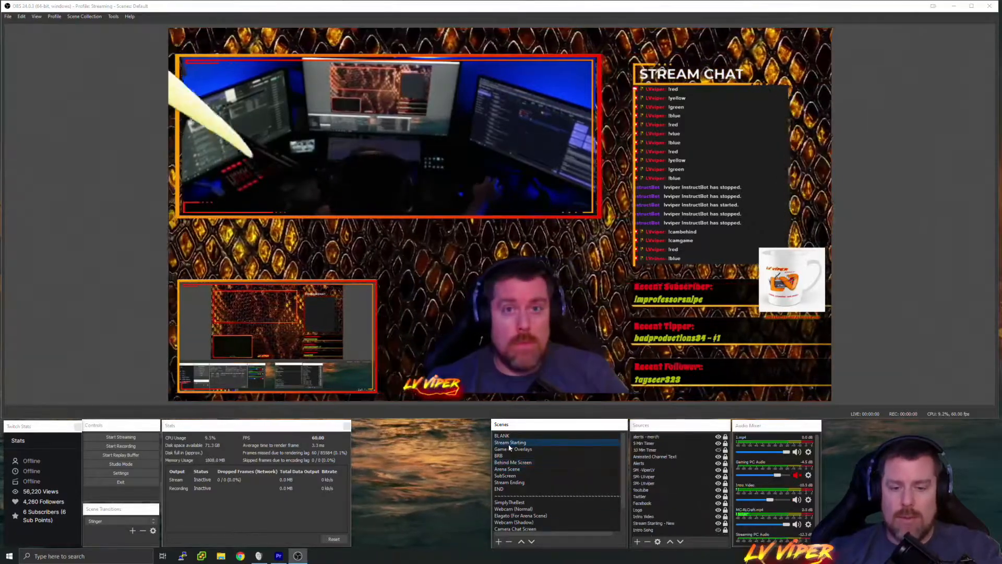
pyautogui.click(506, 443)
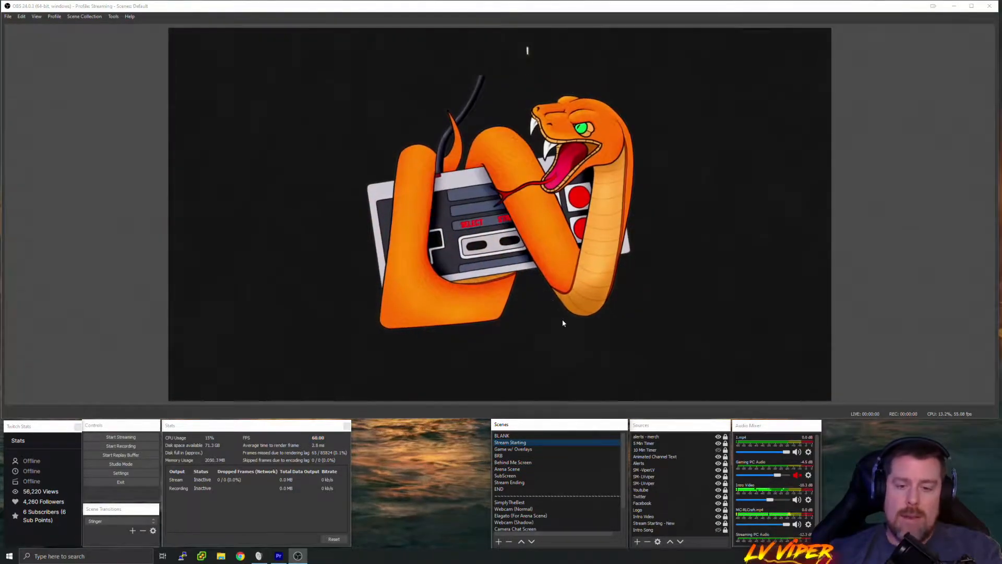
pyautogui.click(516, 462)
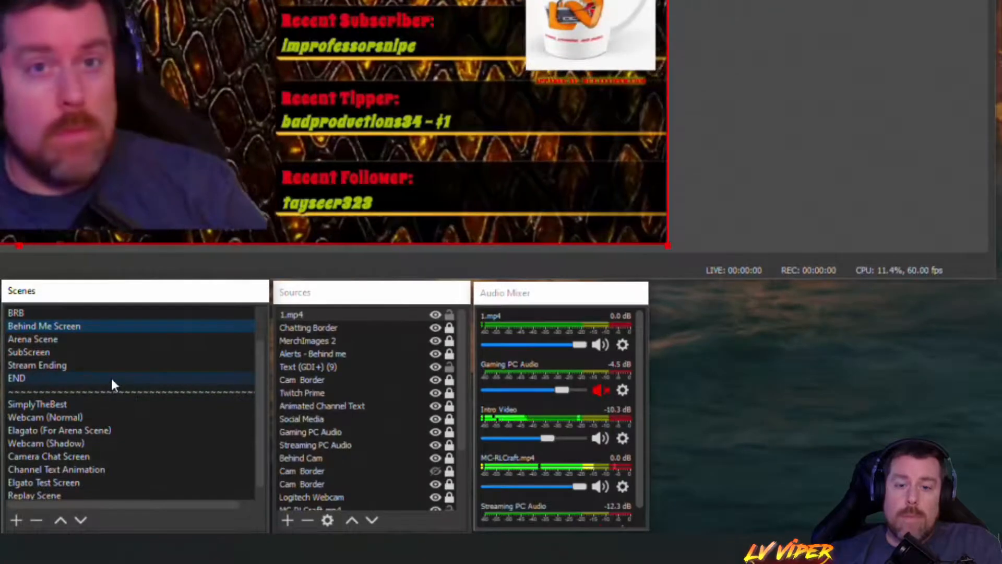
# Step: Show the Arena Scene with its sources, followed by the SimplyTheBest scene below the divider
pyautogui.click(51, 339)
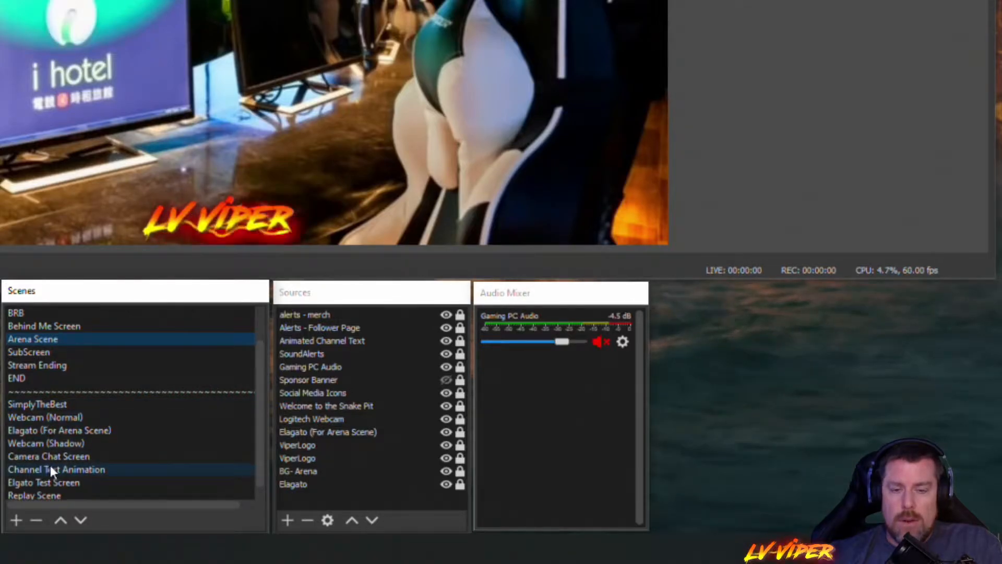
pyautogui.scroll(-1, 119, 446)
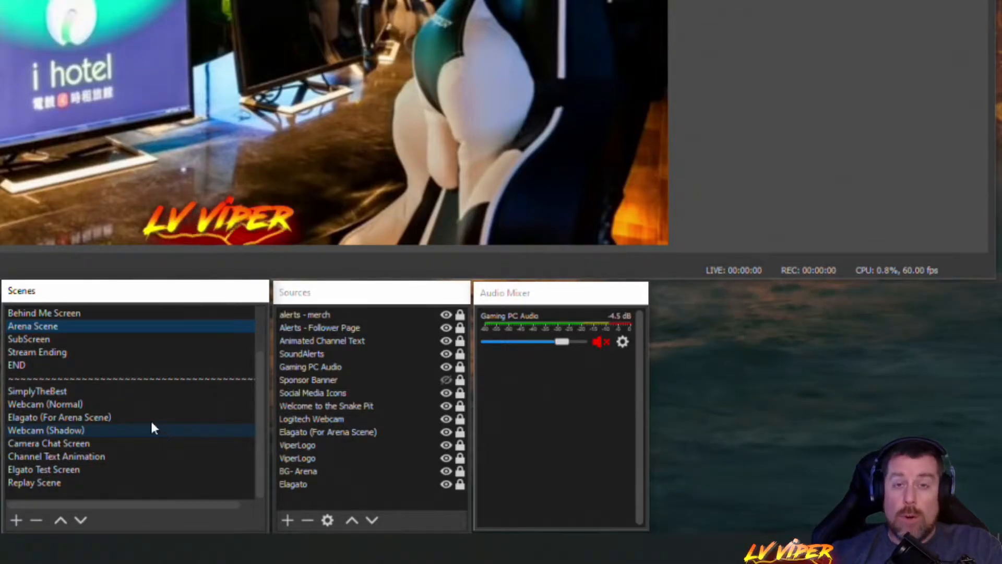
pyautogui.click(48, 391)
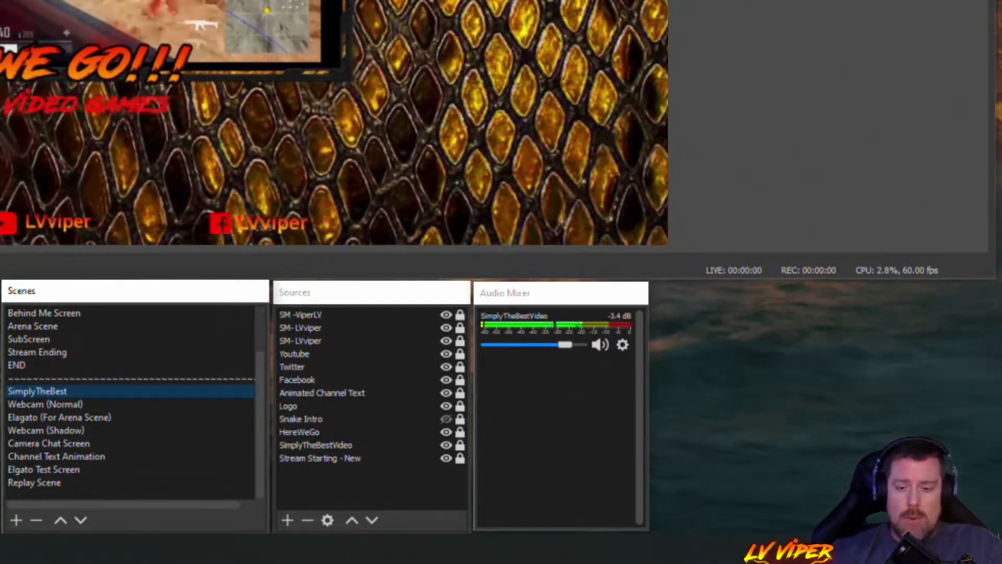
# Step: Show the Game w/ Overlays scene, followed by the Webcam (Normal) scene that holds only the webcam source
pyautogui.scroll(2, 90, 380)
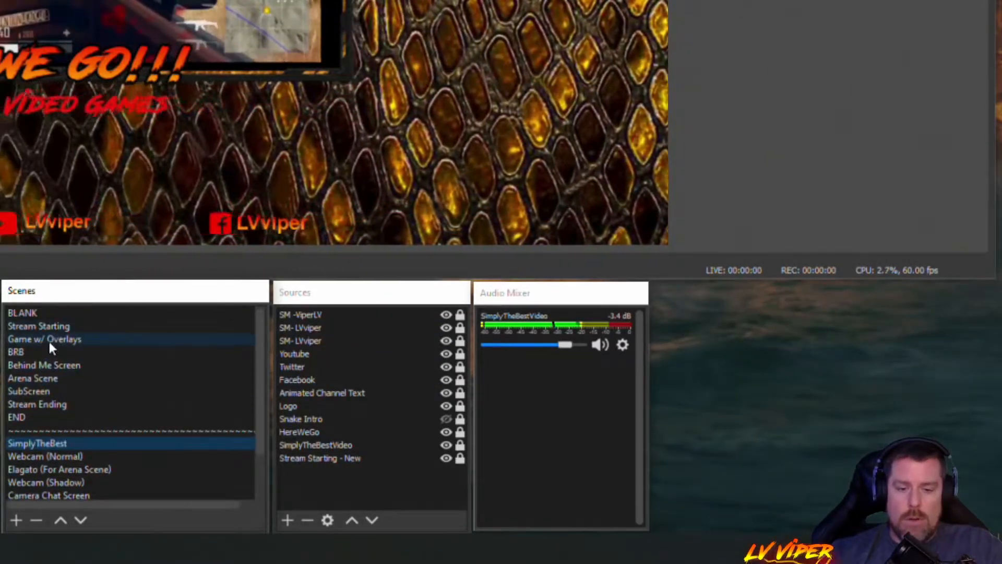
pyautogui.click(48, 339)
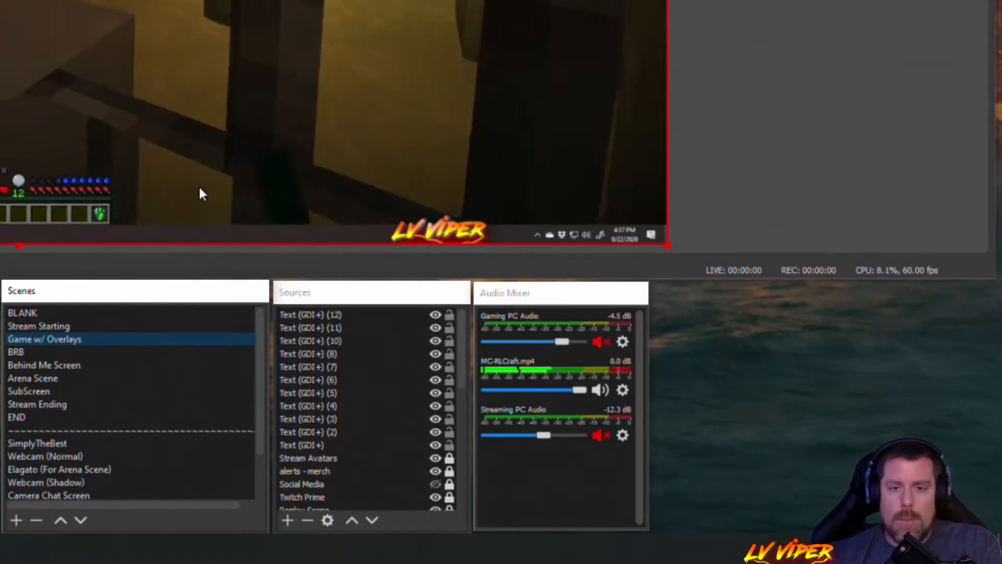
pyautogui.scroll(-1, 167, 428)
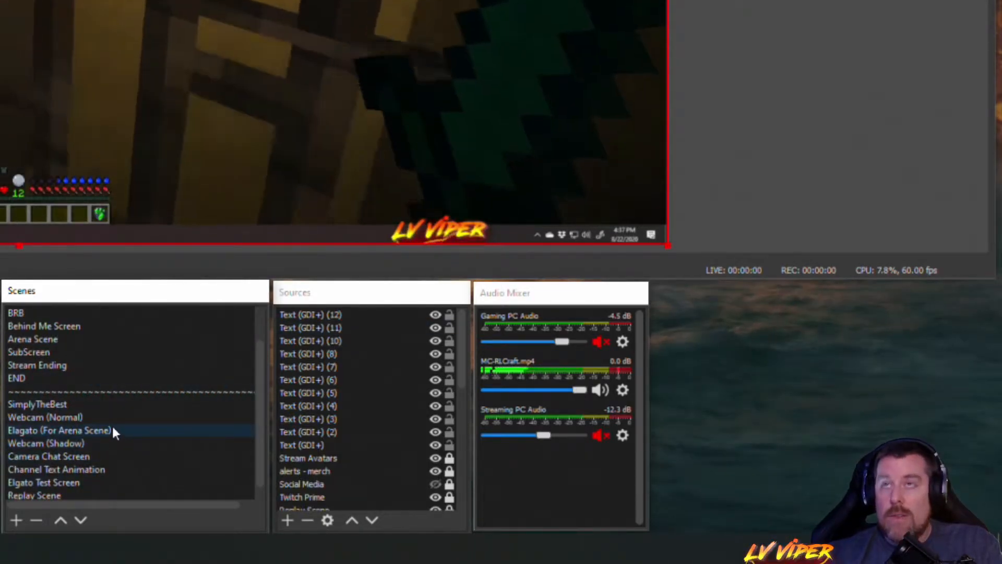
pyautogui.scroll(-1, 112, 424)
pyautogui.click(112, 425)
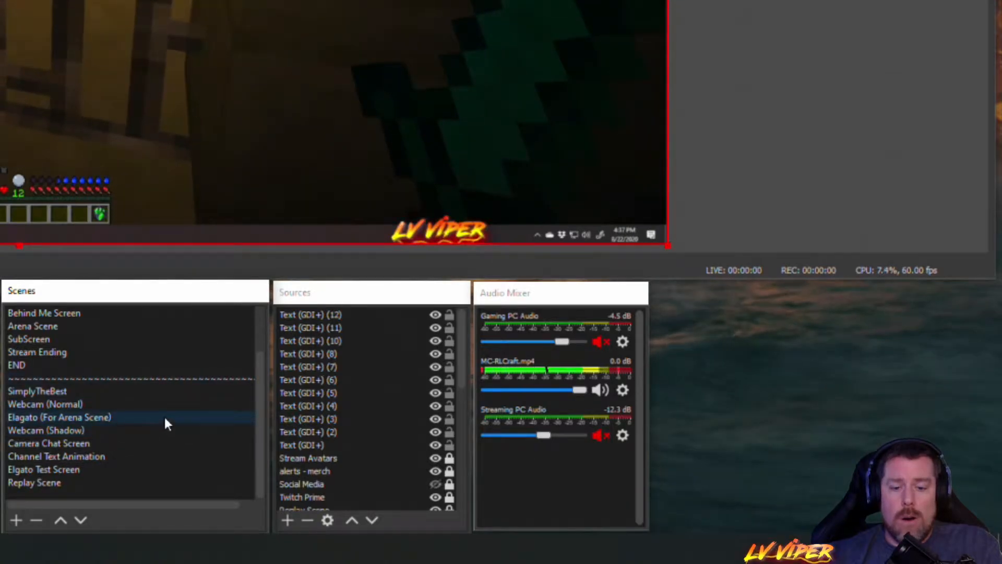
pyautogui.click(56, 418)
pyautogui.click(70, 405)
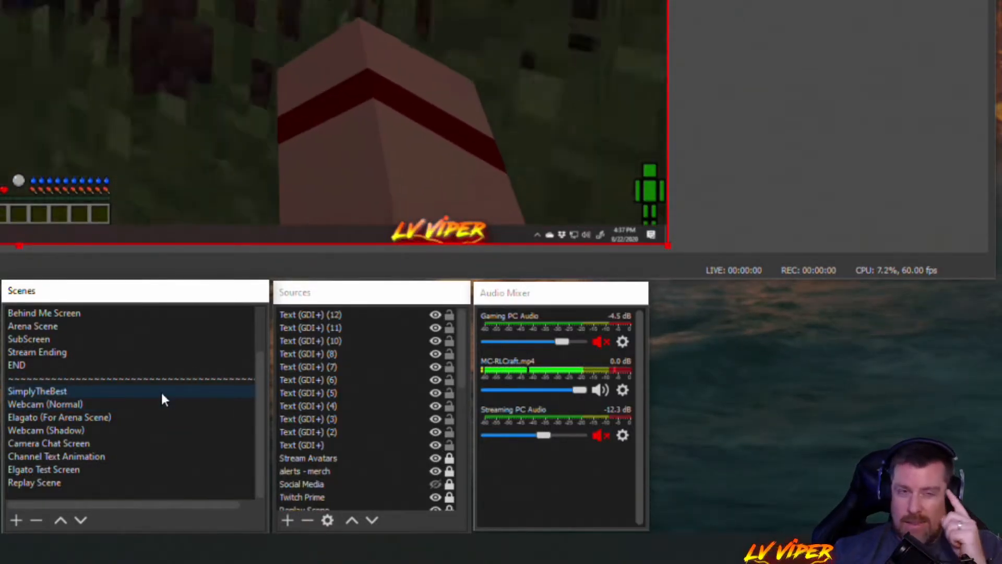
pyautogui.click(67, 409)
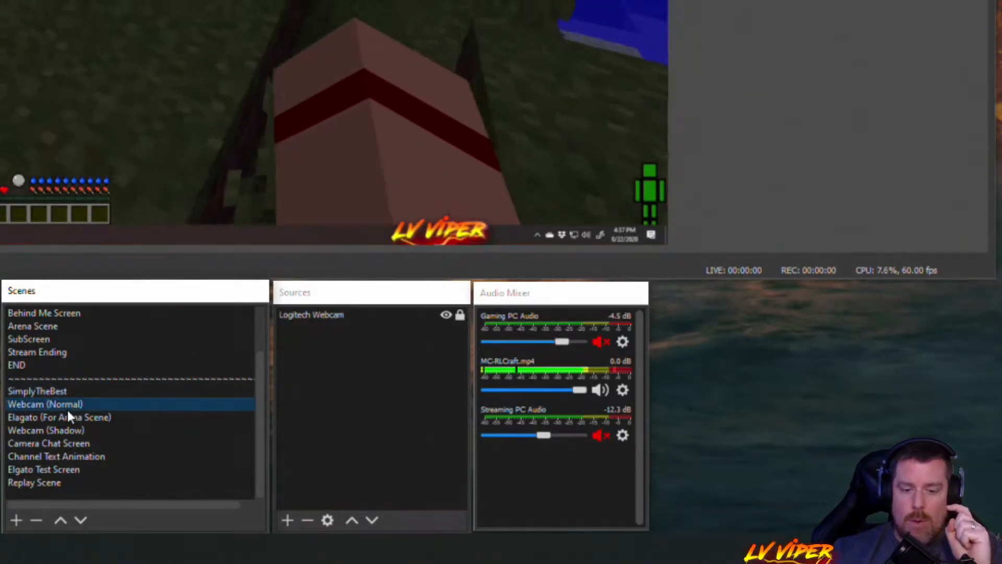
# Step: Inspect the Color Correction filter settings of the Webcam (Shadow) scene and close its filters window
pyautogui.click(50, 431)
pyautogui.rightClick(46, 432)
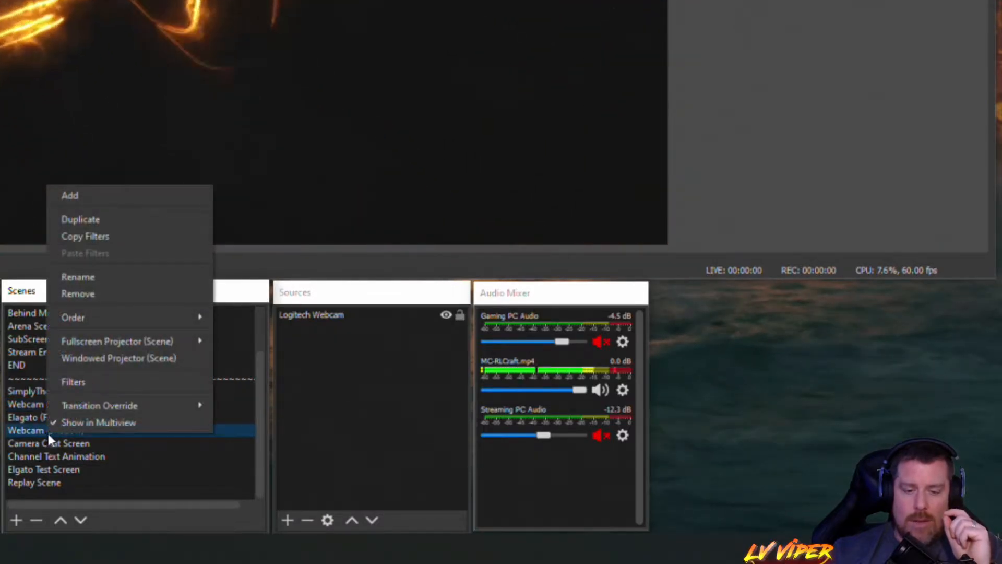
pyautogui.click(91, 386)
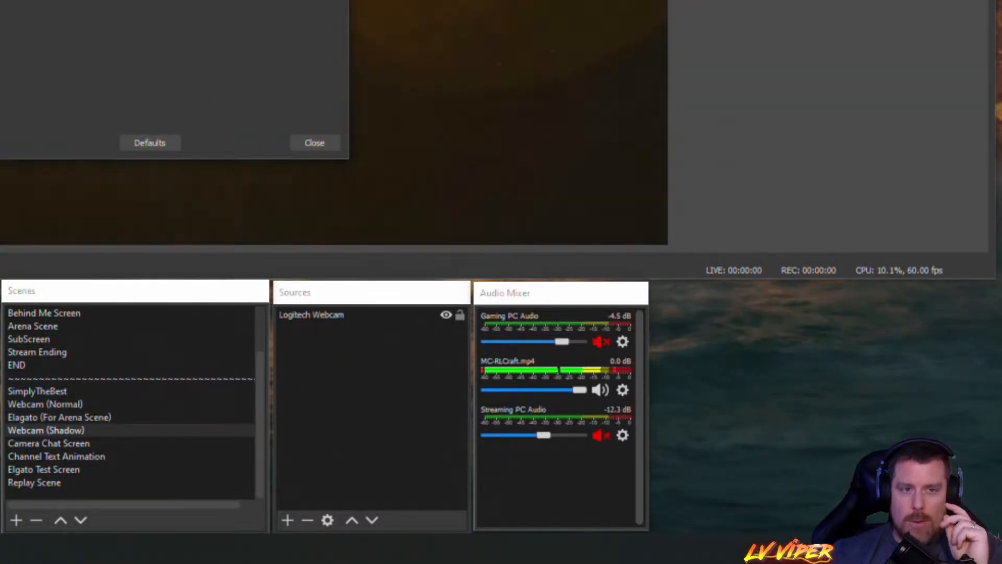
pyautogui.moveTo(0, 0); pyautogui.dragTo(490, 180)
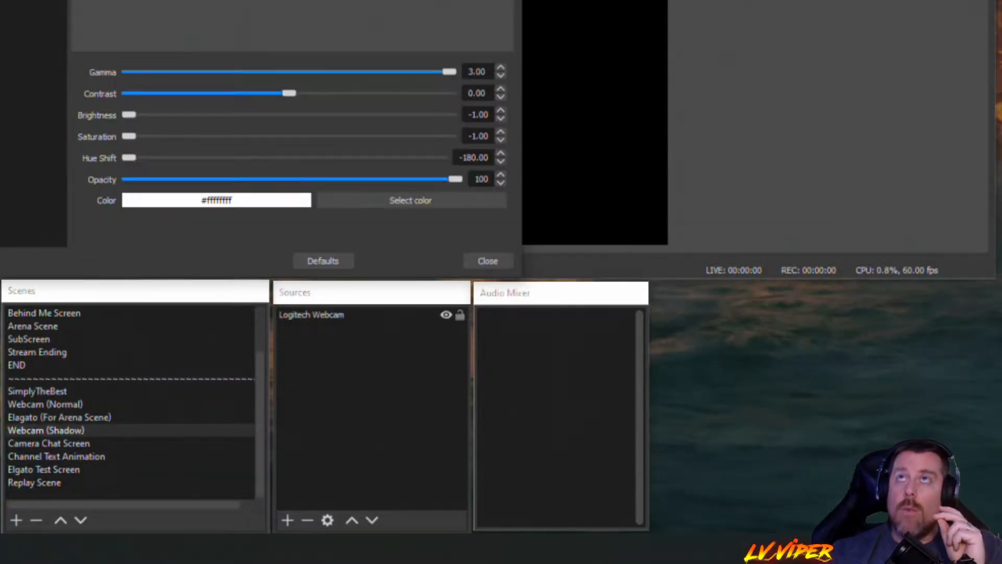
pyautogui.moveTo(189, 0); pyautogui.dragTo(385, 3)
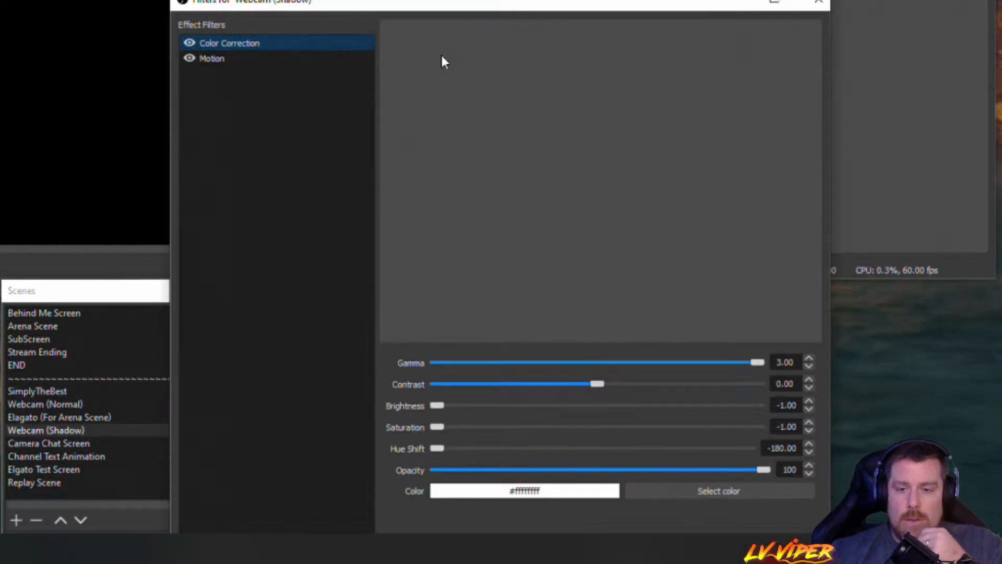
pyautogui.moveTo(327, 3); pyautogui.dragTo(251, 0)
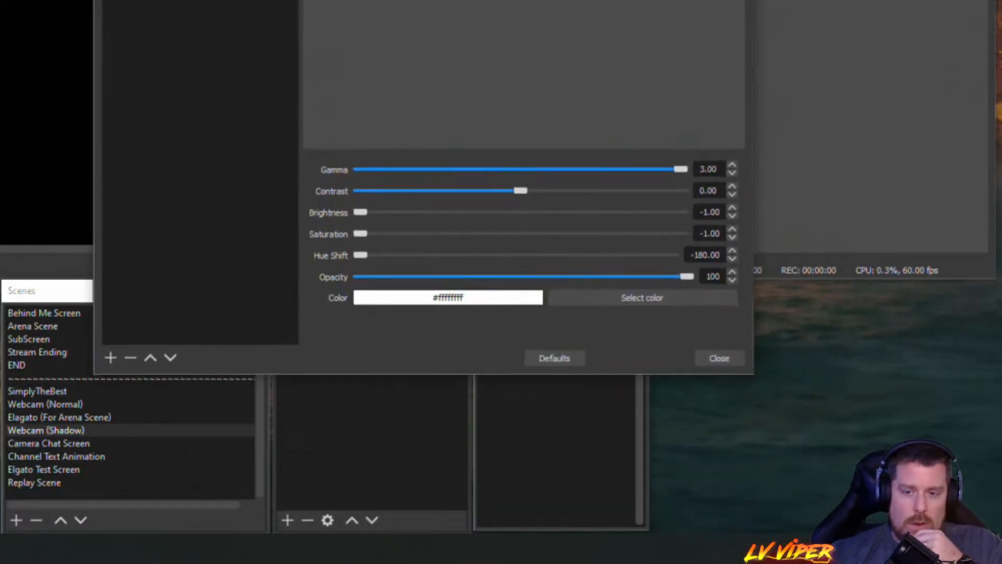
pyautogui.click(719, 358)
# Step: Check the filters of the Logitech Webcam source within the Webcam (Shadow) scene and close them
pyautogui.rightClick(328, 315)
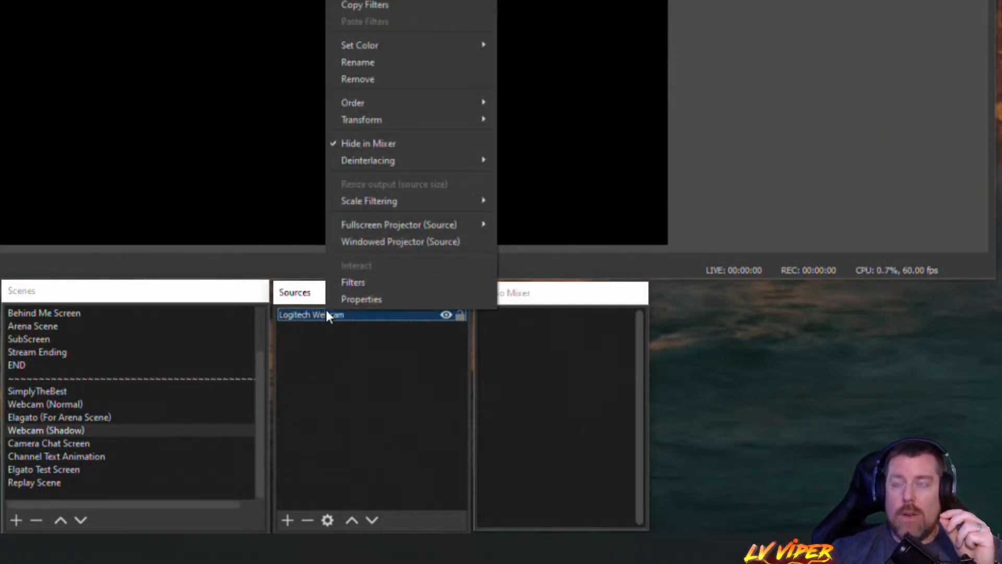
pyautogui.click(373, 282)
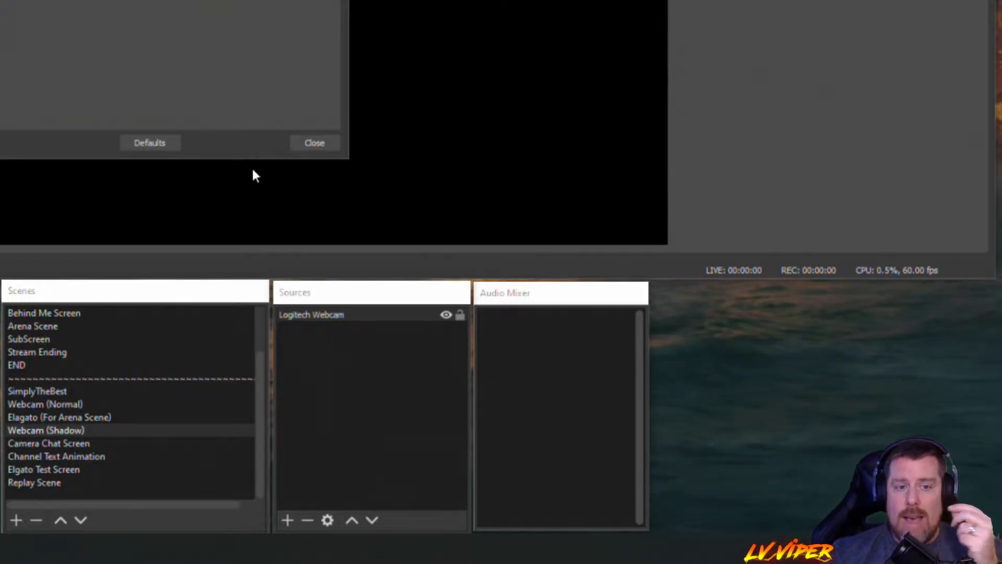
pyautogui.click(324, 147)
pyautogui.click(358, 367)
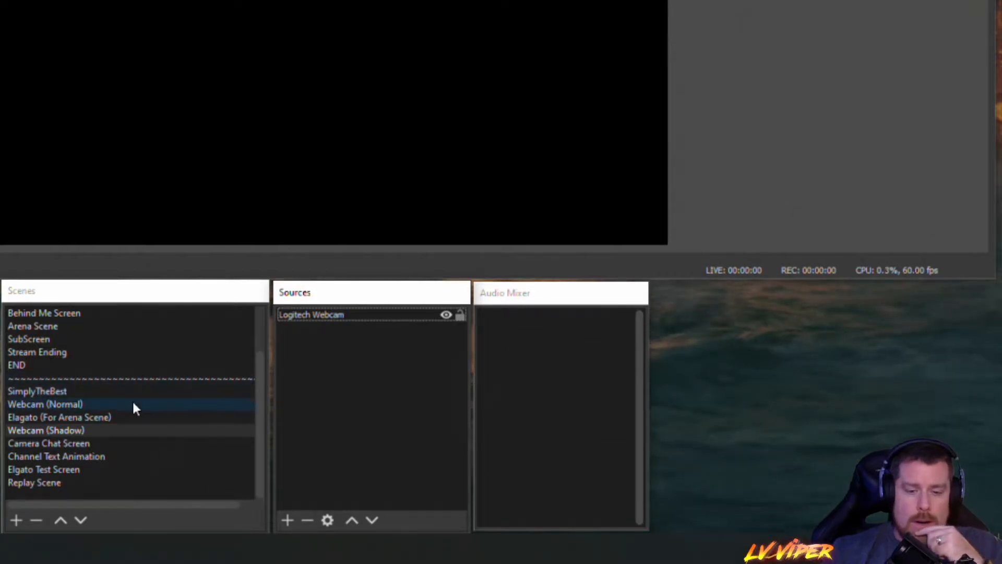
# Step: Review the BRB scene's full list of sources and switch to the Behind Me Screen scene
pyautogui.scroll(2, 134, 400)
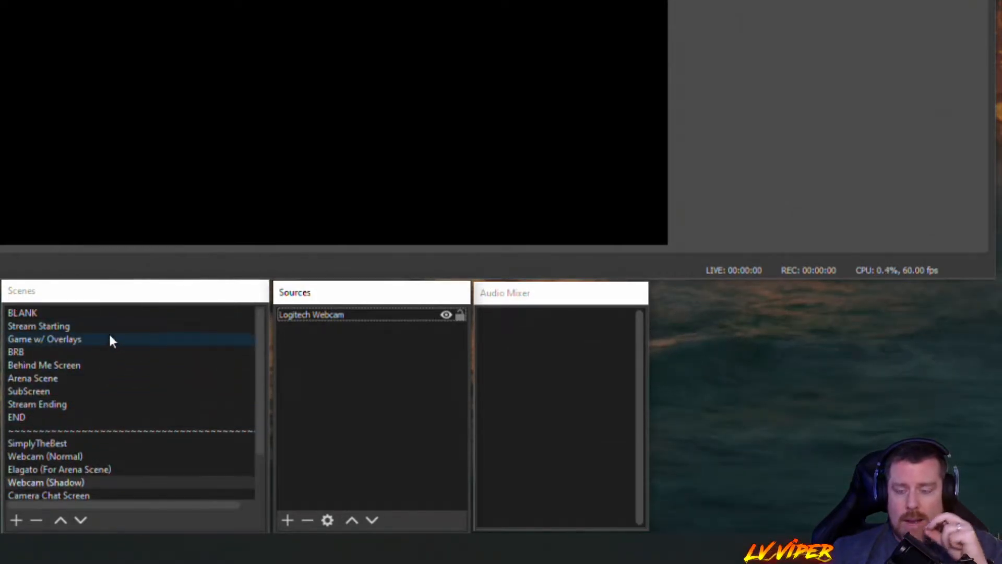
pyautogui.click(58, 352)
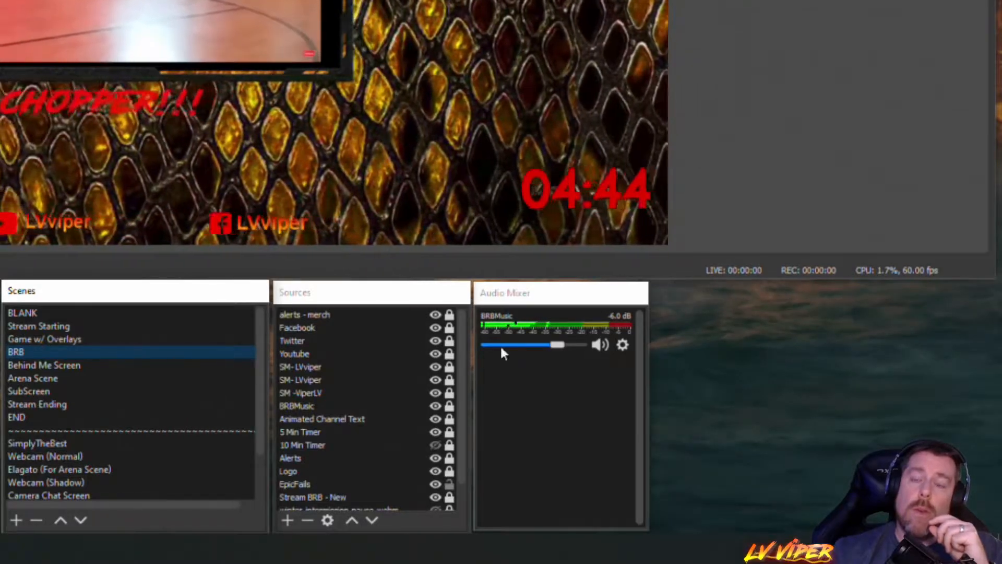
pyautogui.scroll(-1, 358, 421)
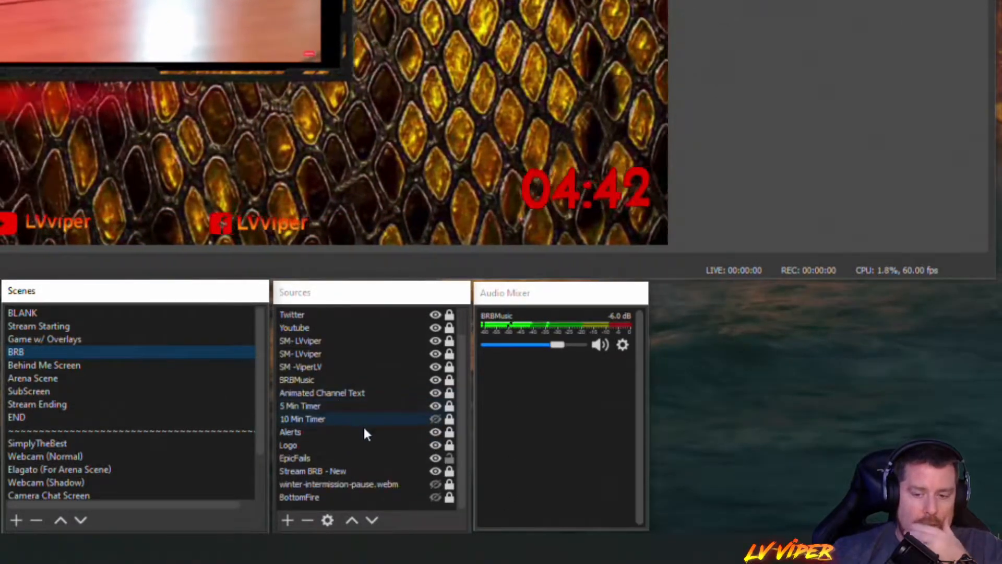
pyautogui.scroll(1, 368, 435)
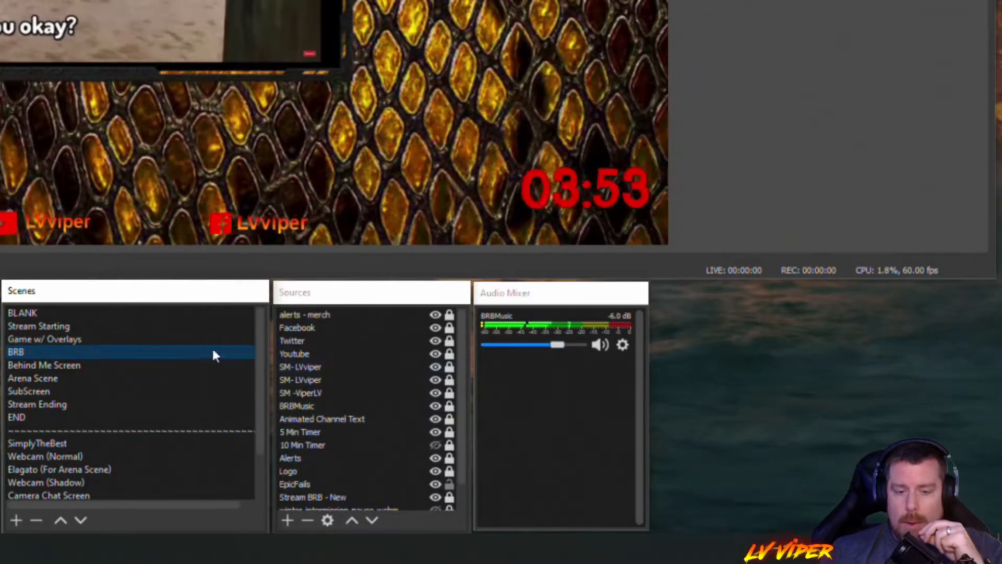
pyautogui.click(55, 365)
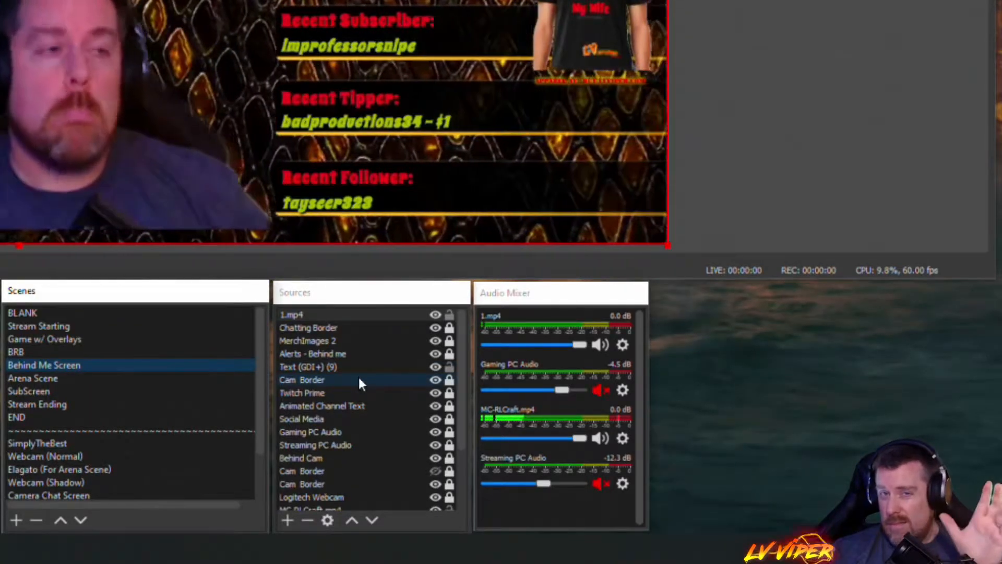
# Step: Show the list of source types that can be added to the Behind Me Screen scene and dismiss it
pyautogui.click(290, 520)
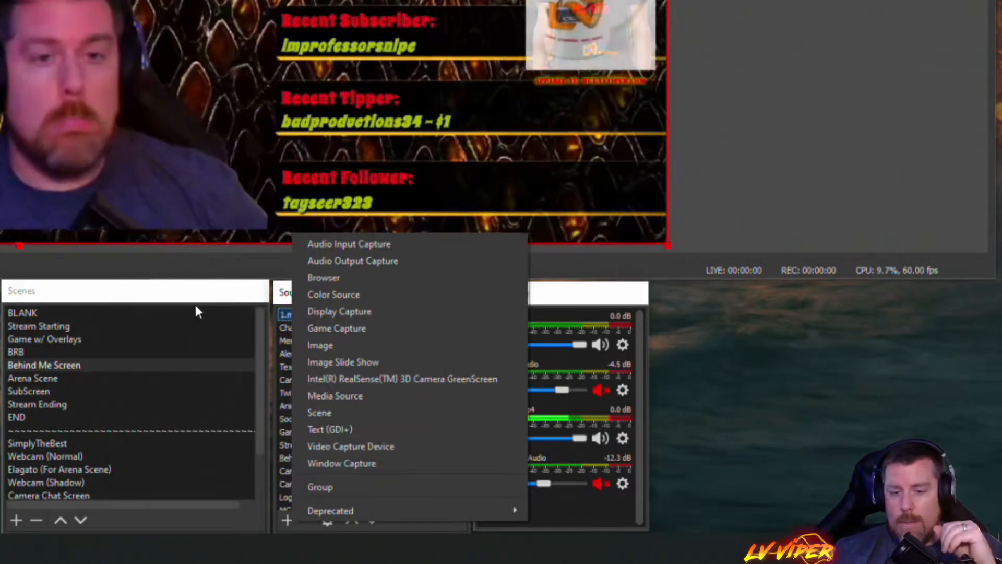
pyautogui.click(174, 267)
pyautogui.click(172, 267)
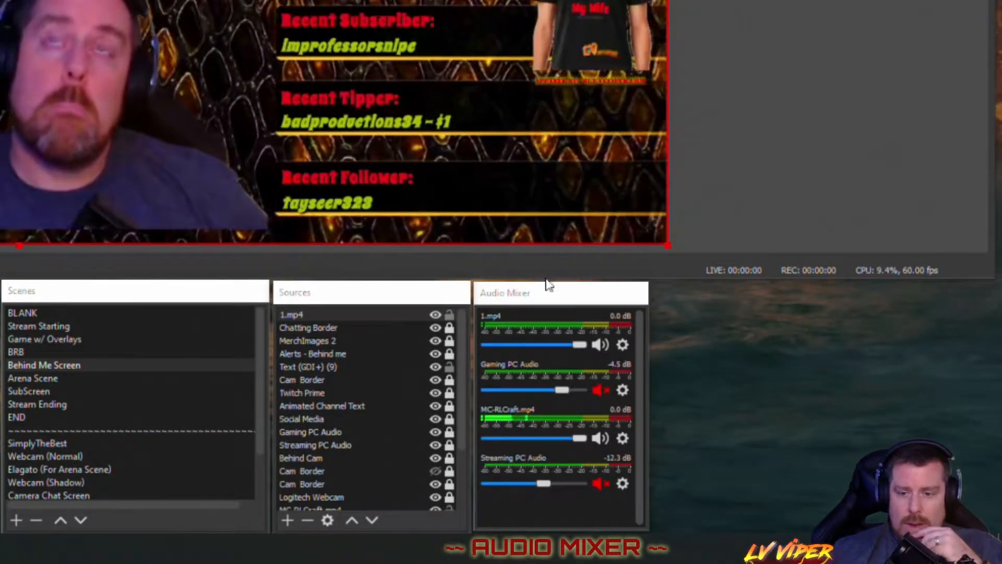
# Step: Mute the 1.mp4 track in the audio mixer and view its available audio options
pyautogui.click(603, 345)
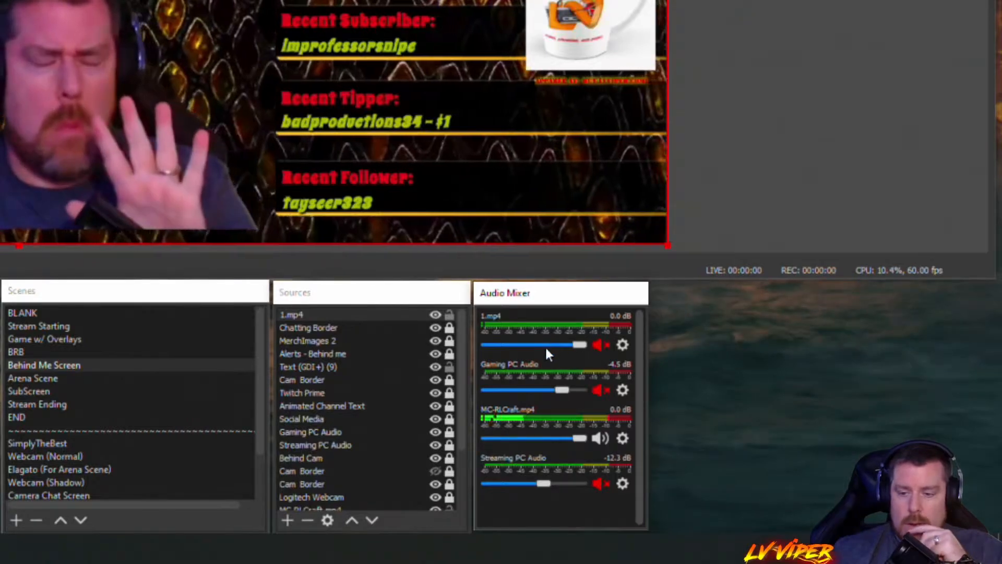
pyautogui.click(622, 345)
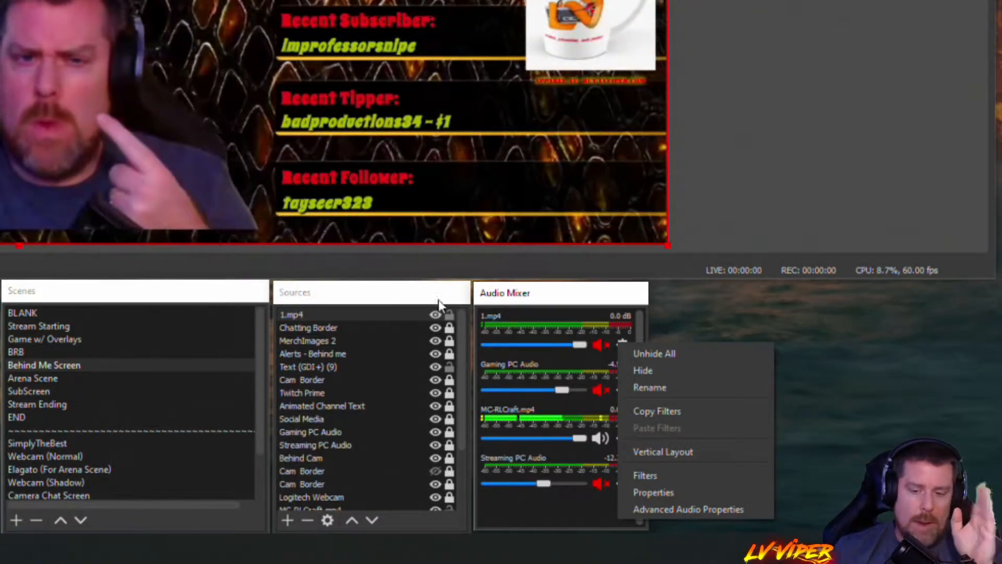
pyautogui.click(559, 328)
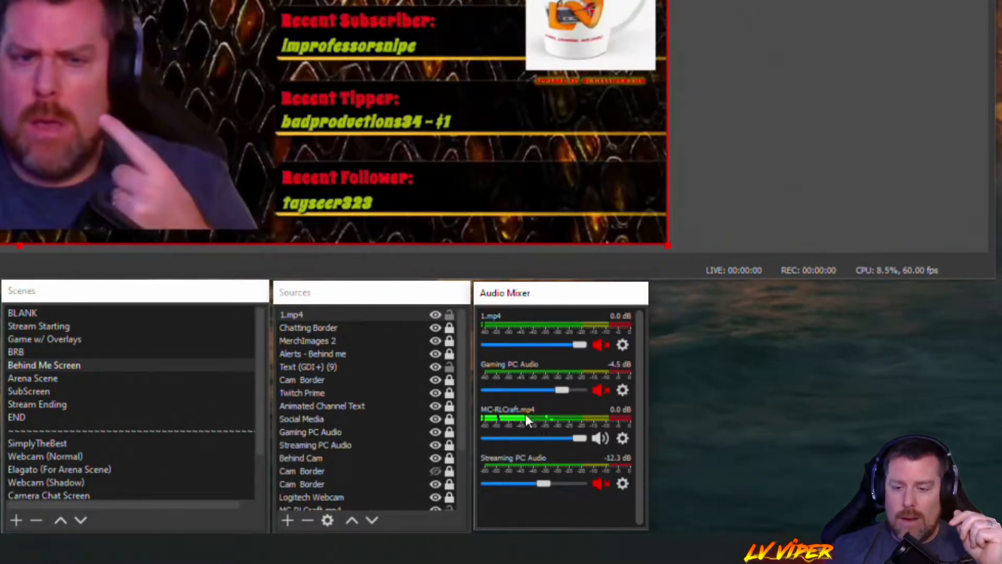
# Step: Switch to the BRB scene and reset the performance statistics
pyautogui.click(17, 353)
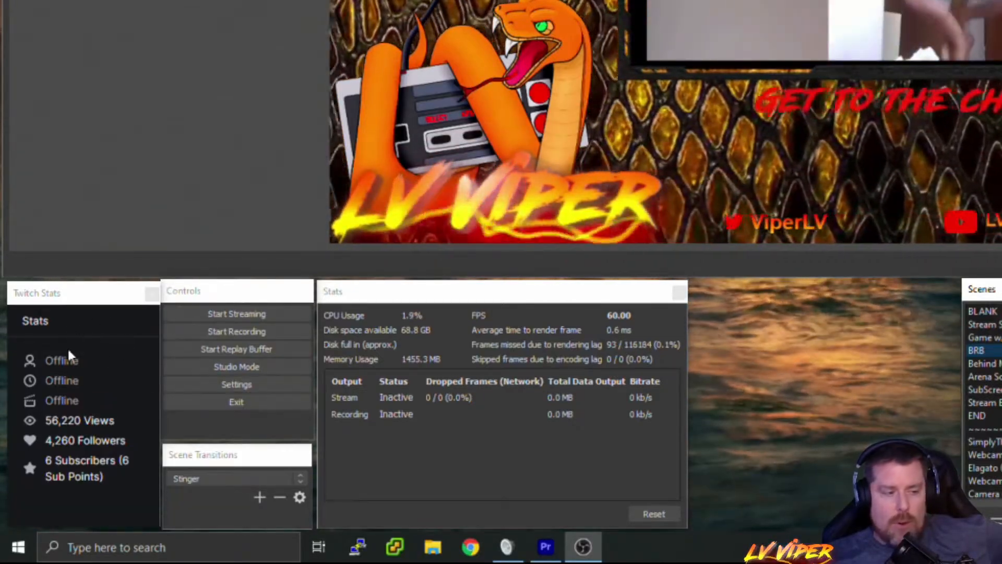
pyautogui.moveTo(35, 384)
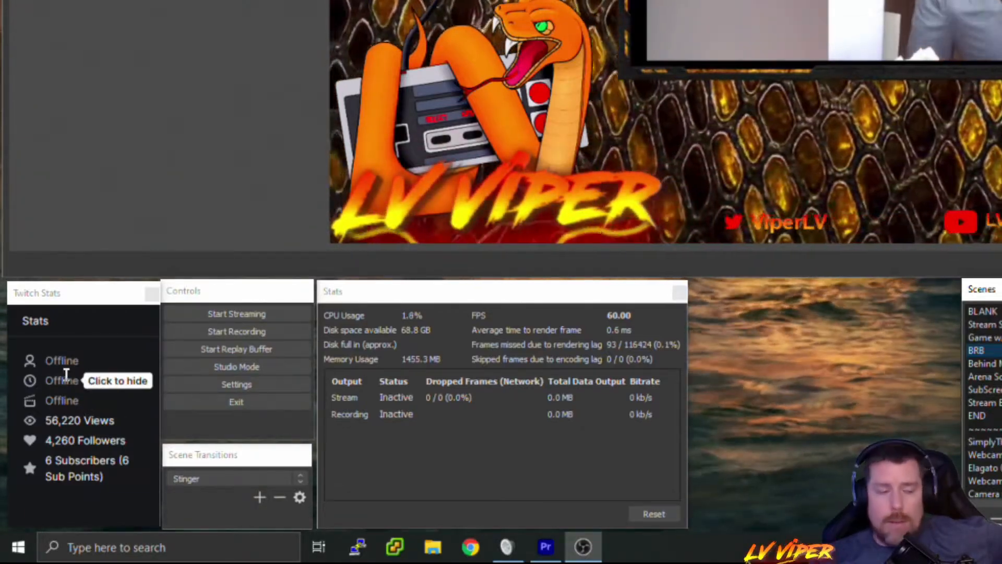
pyautogui.moveTo(26, 400)
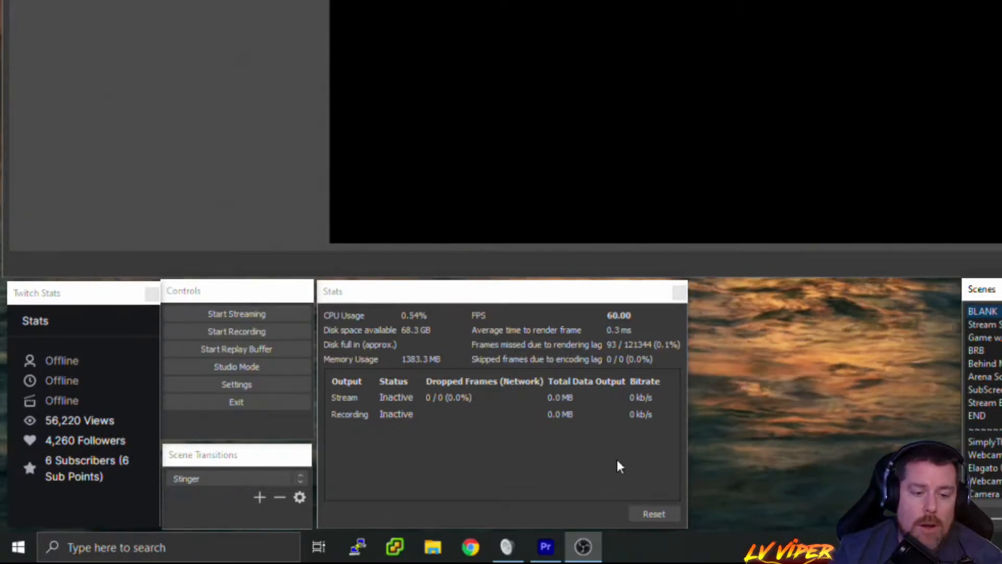
pyautogui.click(651, 514)
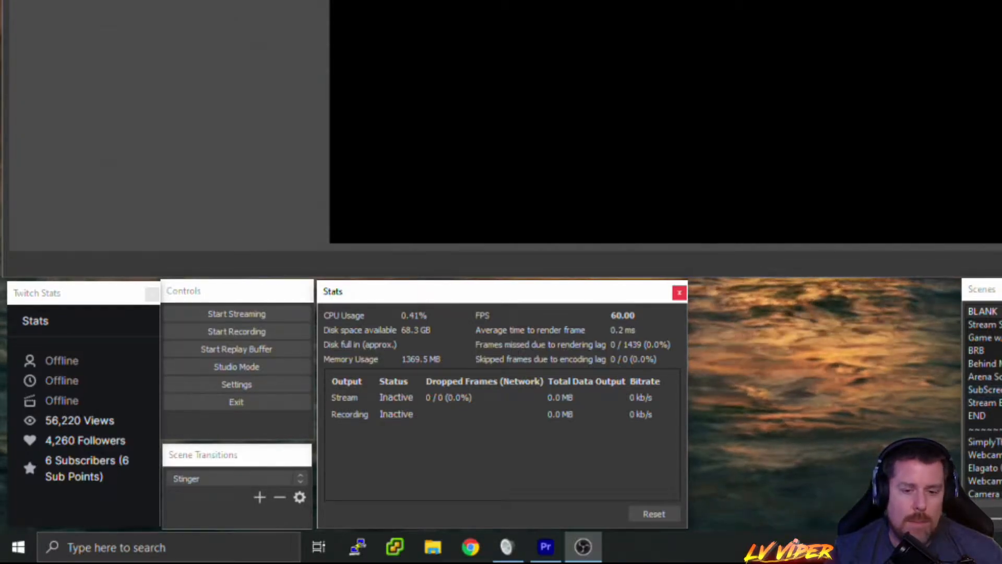
# Step: Using Studio Mode on the Stream Starting scene, move the unlocked 5 Min Timer to the preview's lower centre and transition it to the program
pyautogui.click(984, 324)
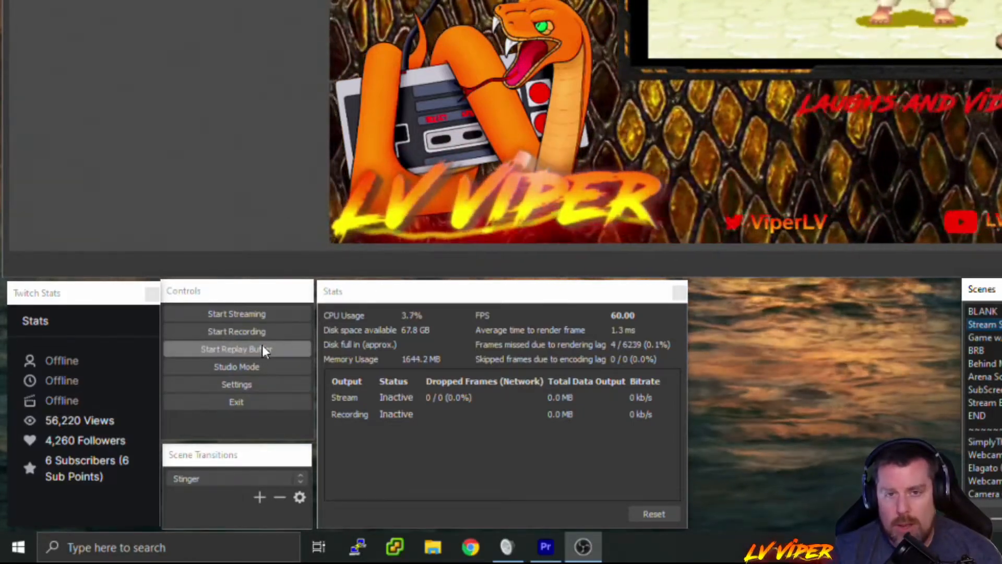
pyautogui.click(237, 367)
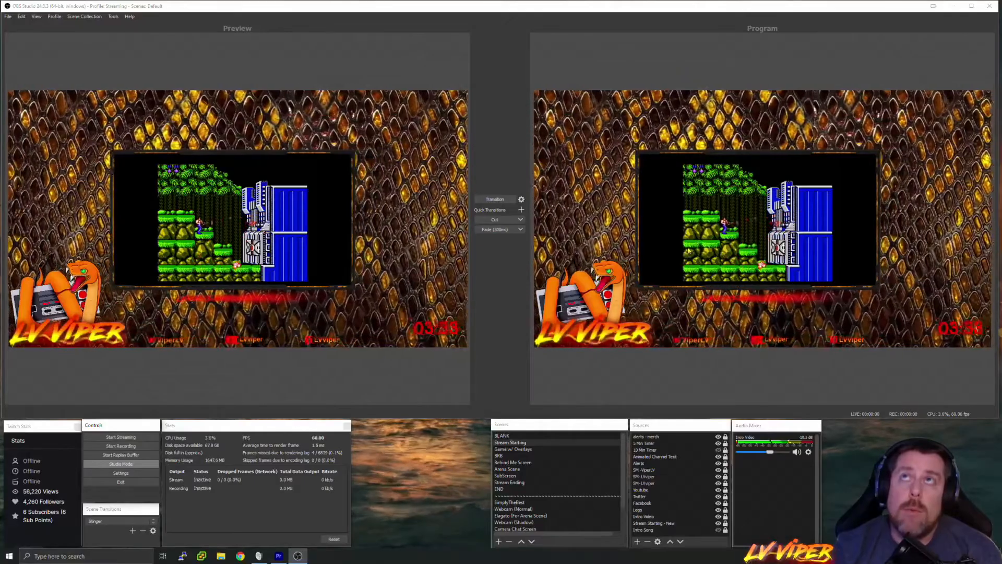
pyautogui.click(699, 443)
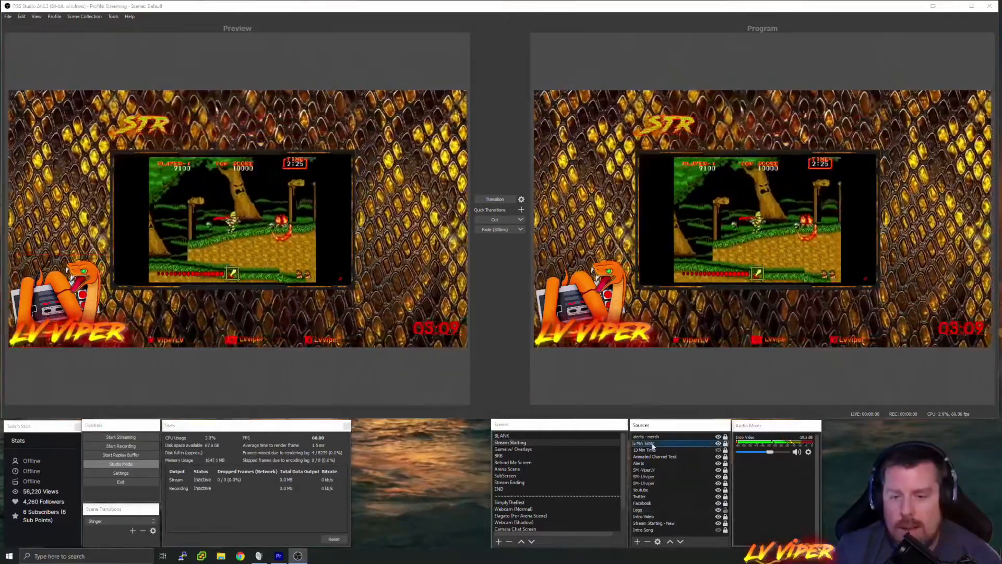
pyautogui.click(725, 444)
pyautogui.moveTo(439, 333); pyautogui.dragTo(230, 324)
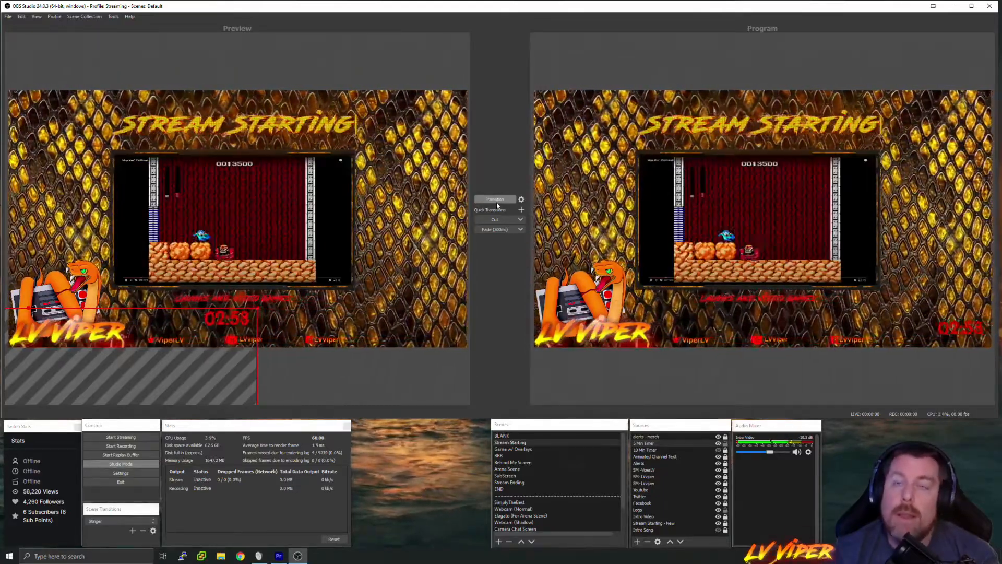
pyautogui.click(496, 201)
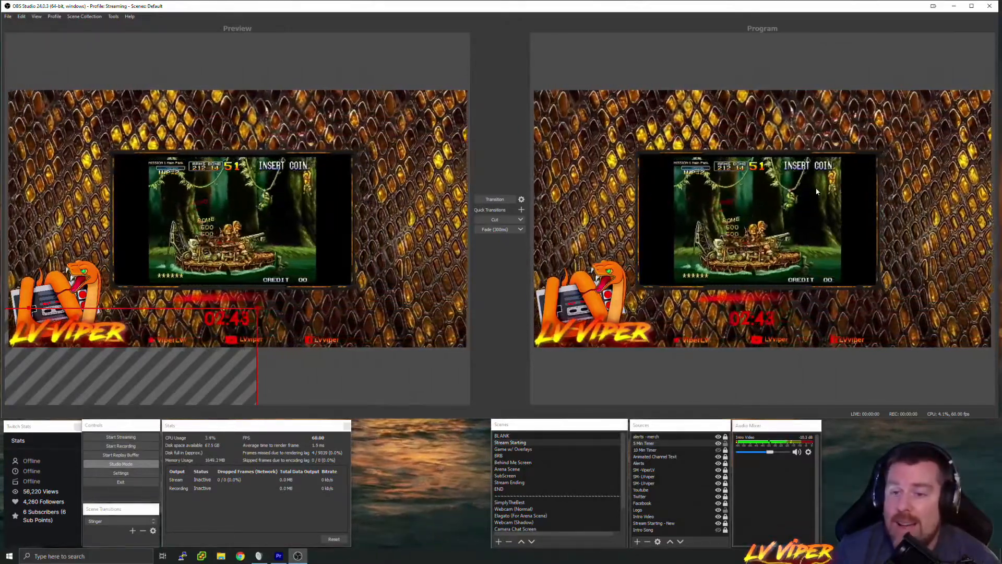
# Step: Move the 5 Min Timer back to the lower-right corner of the preview and turn off Studio Mode
pyautogui.moveTo(237, 324); pyautogui.dragTo(450, 340)
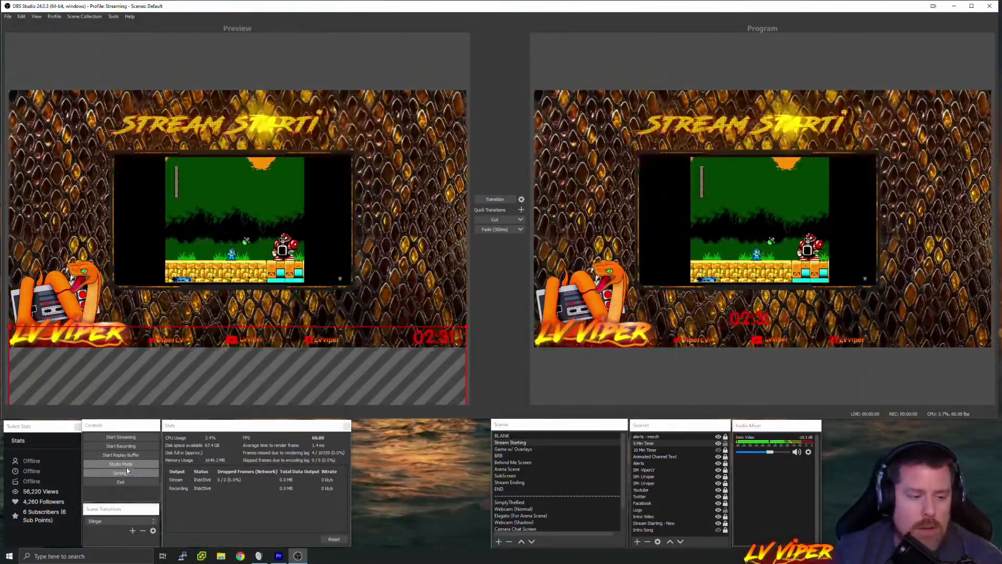
pyautogui.click(124, 464)
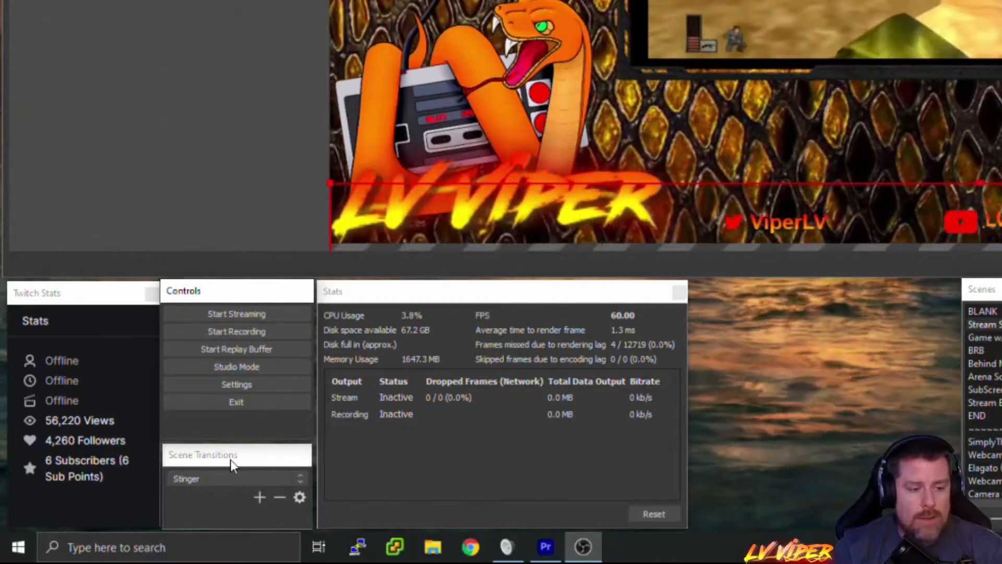
# Step: Review the available scene transitions and demonstrate Stinger by switching to Arena Scene, SubScreen and Game w/ Overlays
pyautogui.click(220, 478)
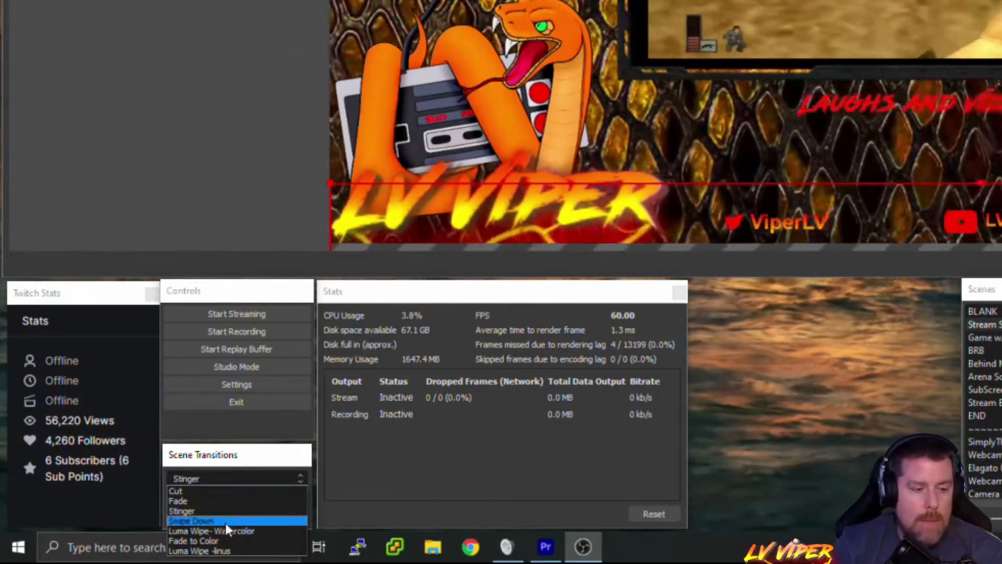
pyautogui.click(233, 459)
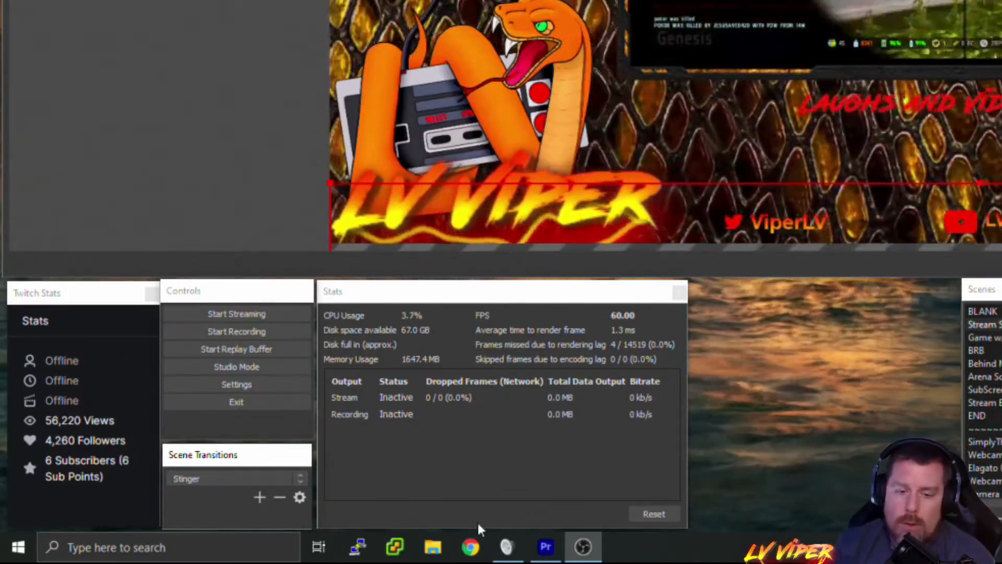
pyautogui.click(985, 376)
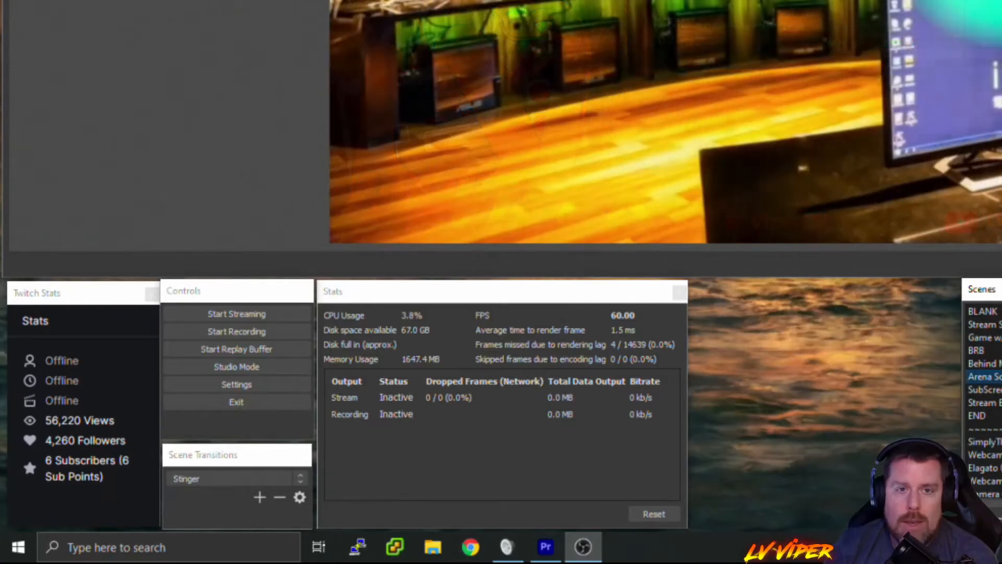
pyautogui.click(984, 390)
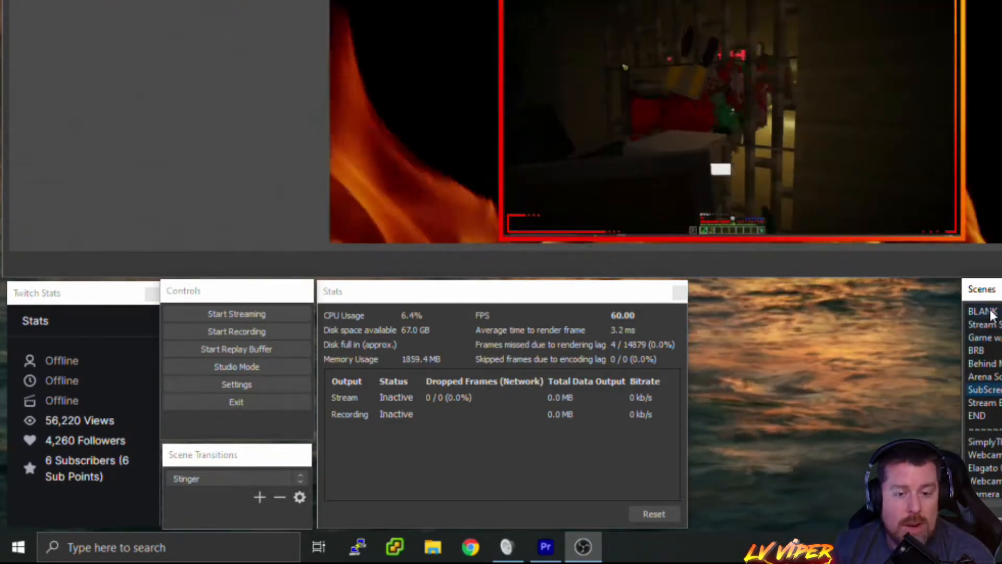
pyautogui.click(985, 337)
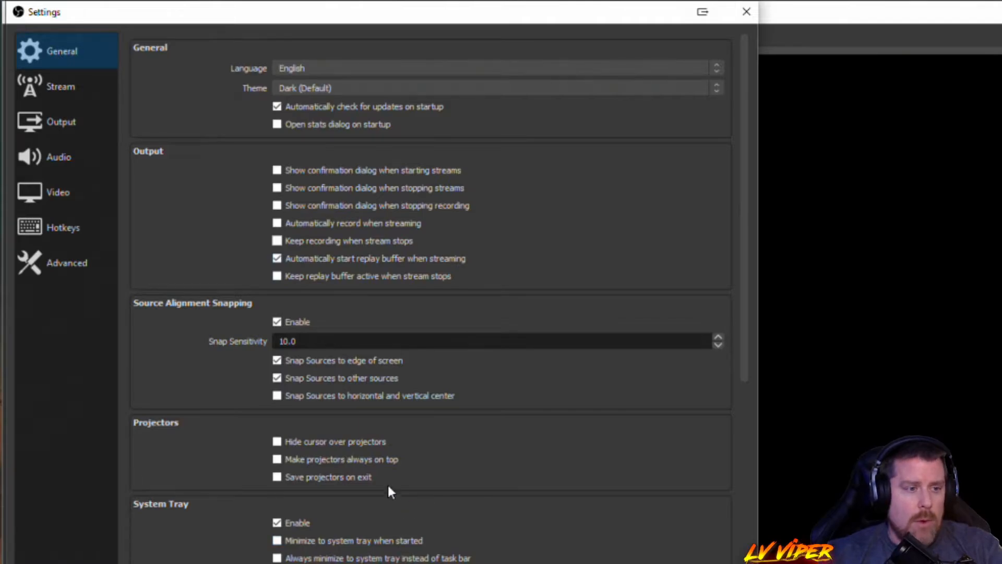
# Step: Review the streaming service settings and the video bitrate in the output settings
pyautogui.click(63, 87)
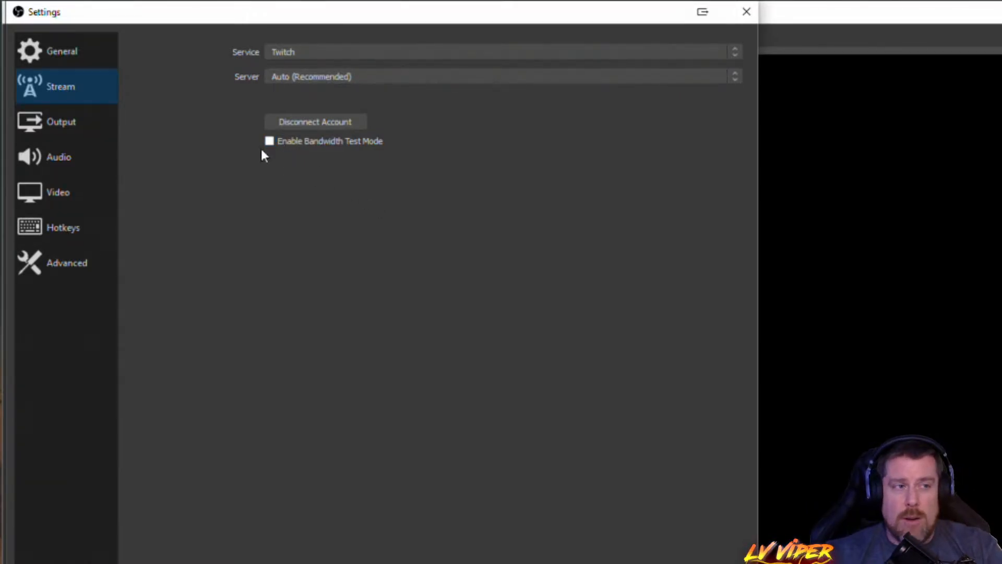
pyautogui.click(56, 122)
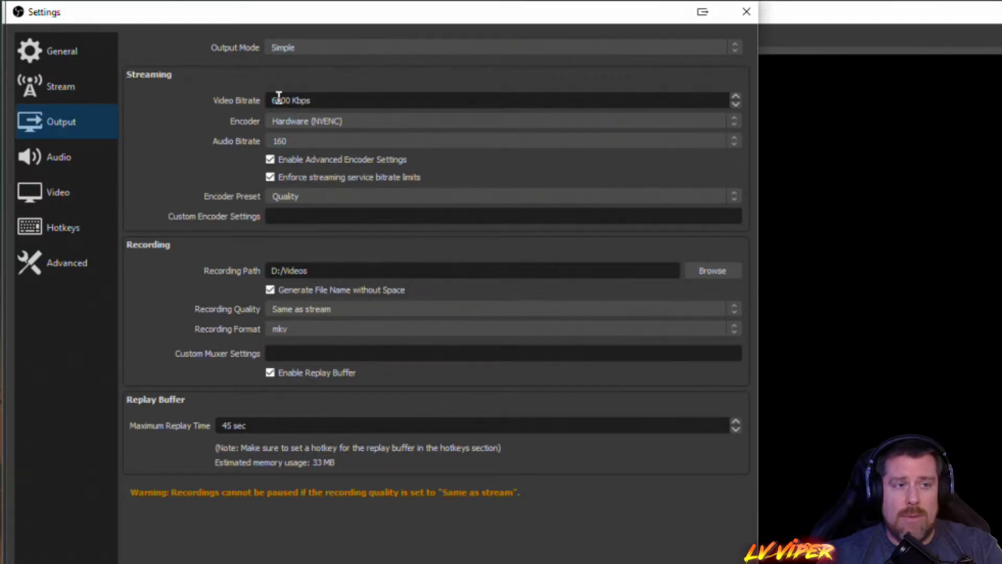
pyautogui.click(304, 100)
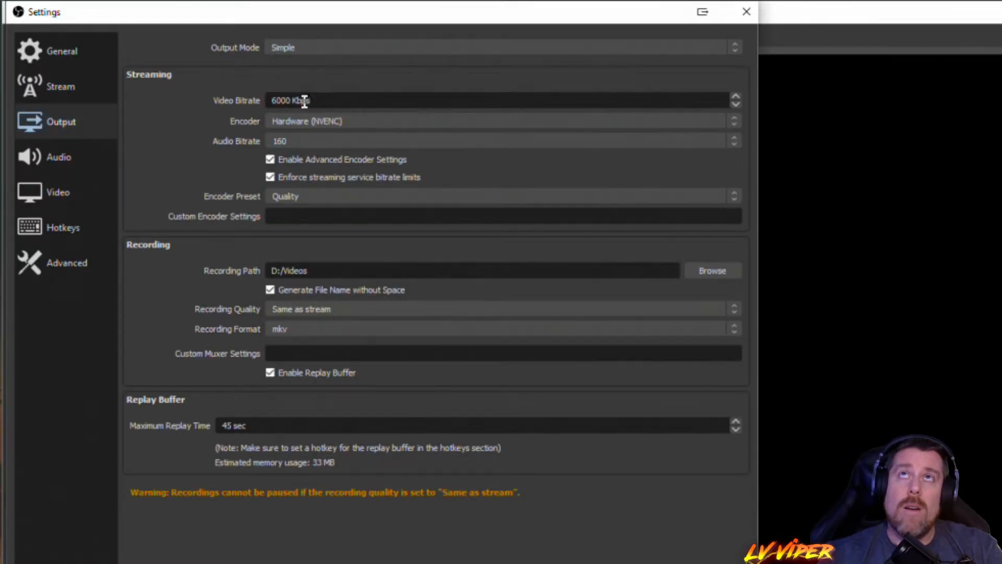
pyautogui.doubleClick(283, 100)
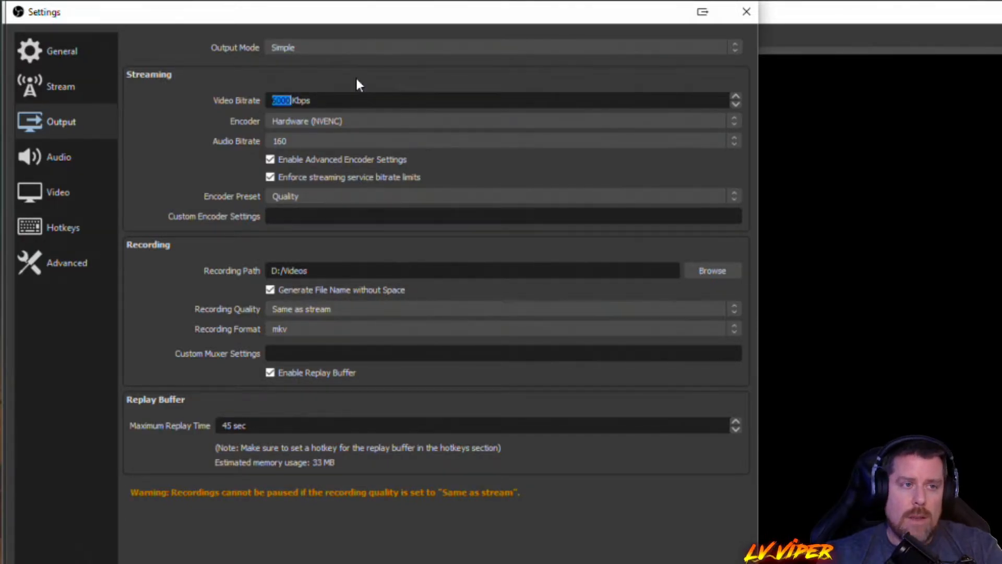
pyautogui.click(337, 75)
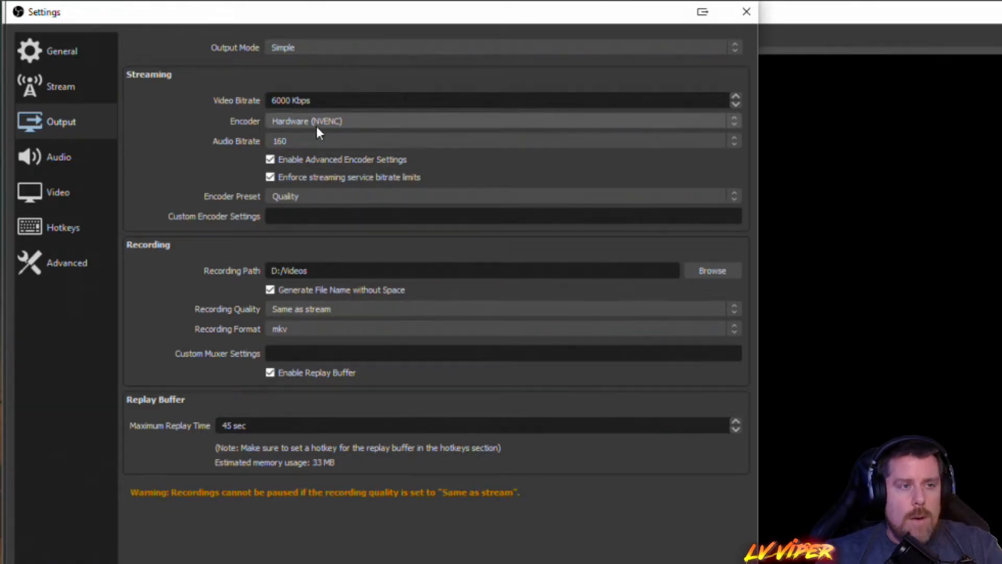
# Step: Check the available streaming encoders and encoder presets, keeping Hardware (NVENC) and Quality selected
pyautogui.click(292, 117)
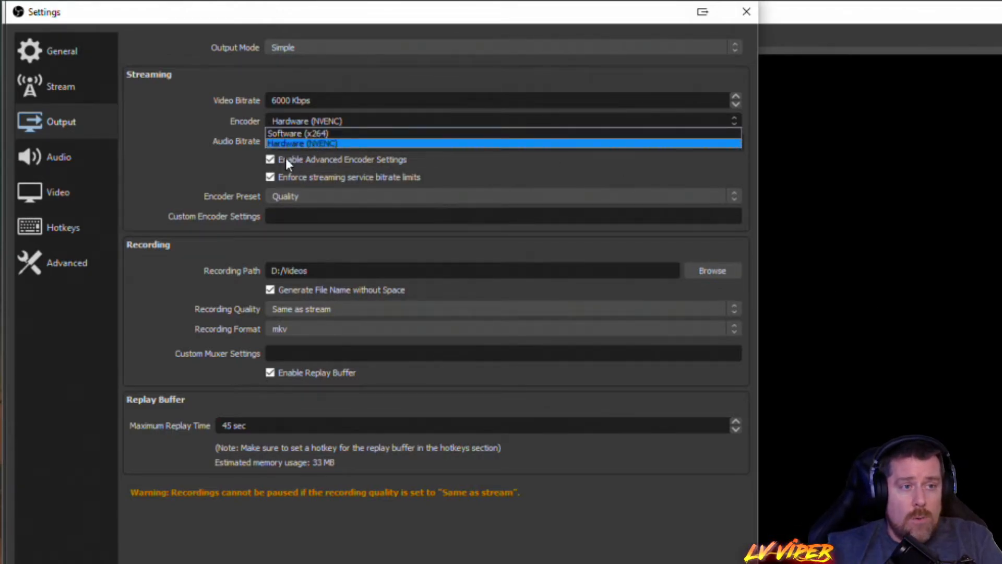
pyautogui.click(279, 142)
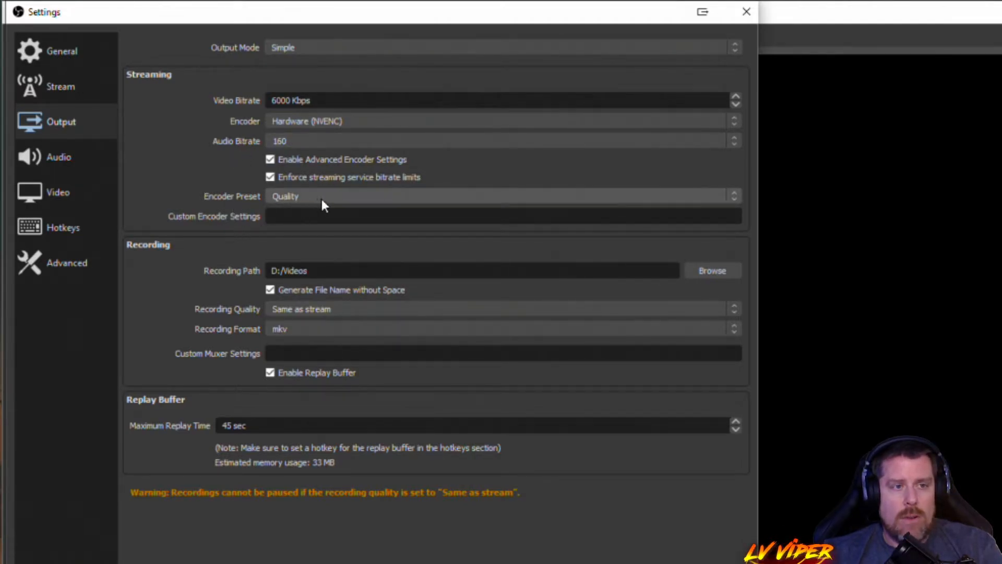
pyautogui.click(335, 199)
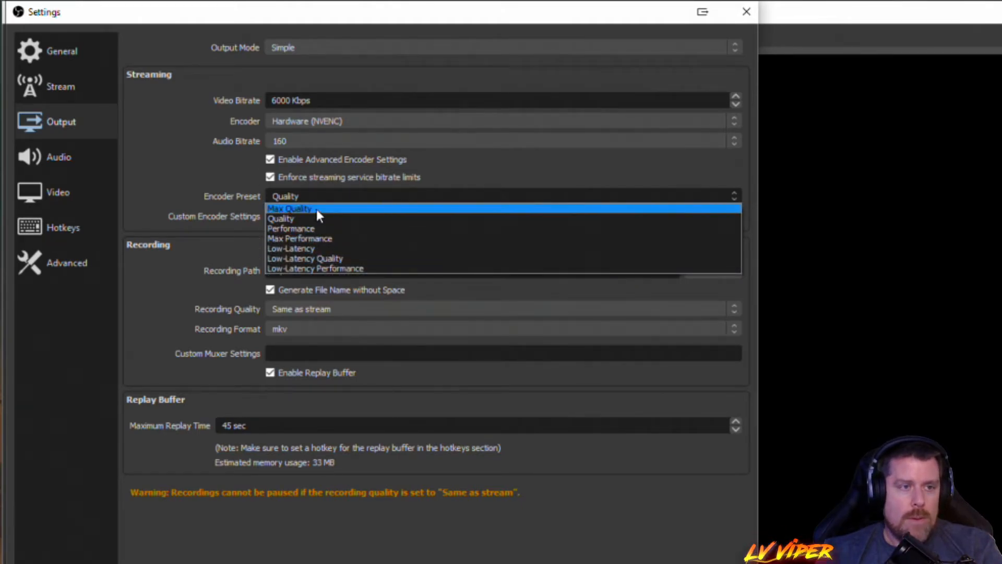
pyautogui.click(229, 174)
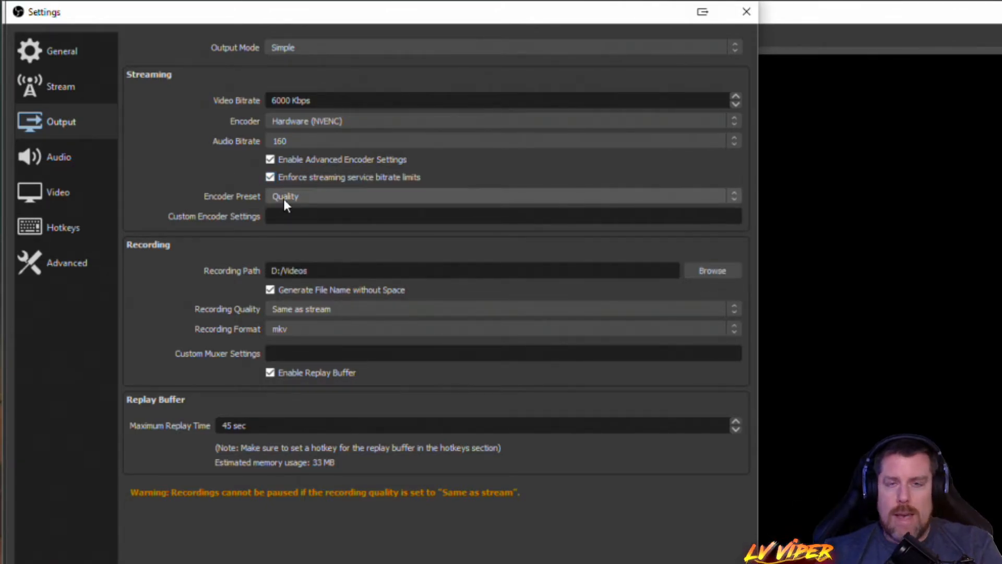
# Step: Point out the custom encoder settings and the recording path in the output settings
pyautogui.click(279, 217)
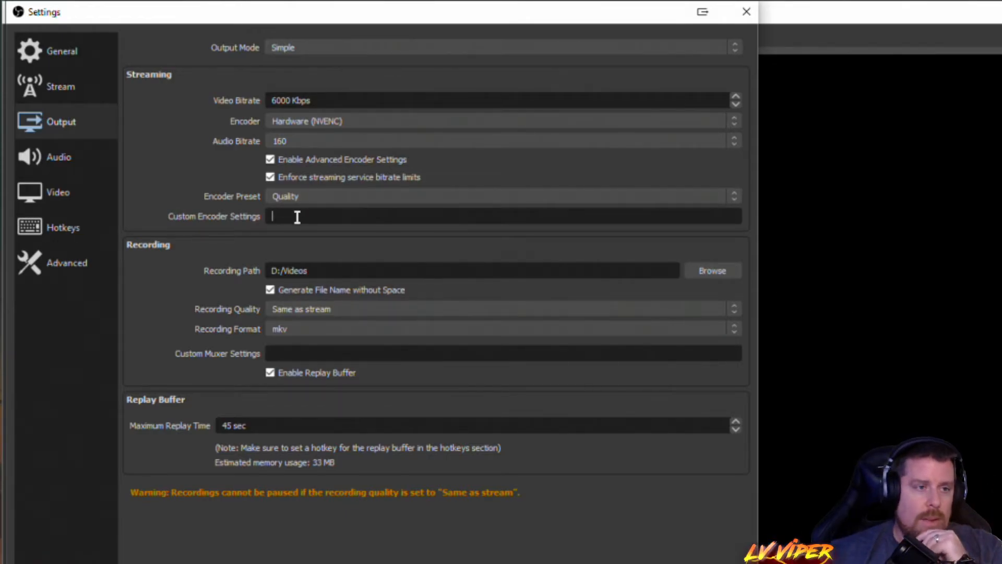
pyautogui.doubleClick(348, 274)
pyautogui.click(348, 274)
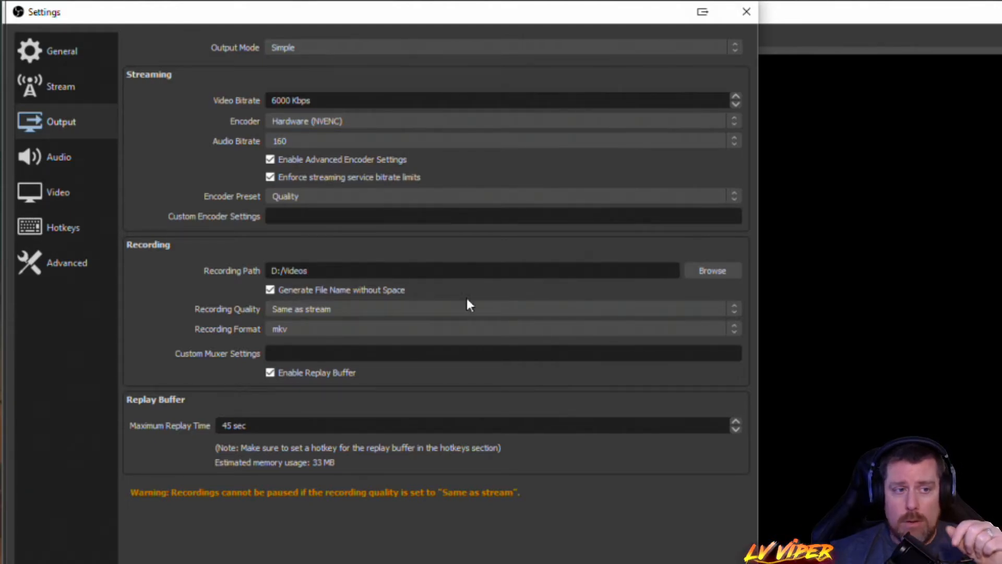
# Step: Set the recording format to mp4 and open the audio settings
pyautogui.click(318, 333)
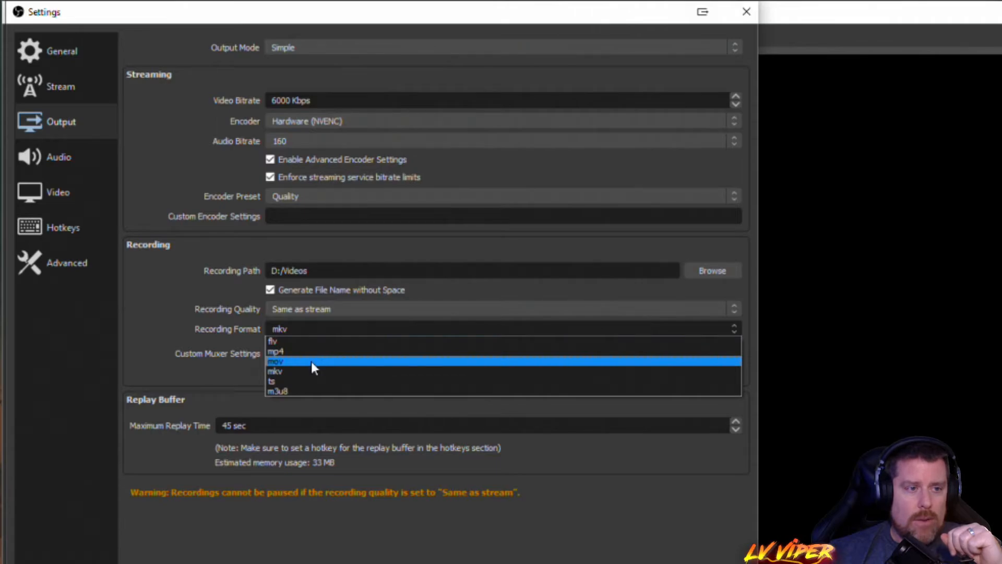
pyautogui.click(309, 352)
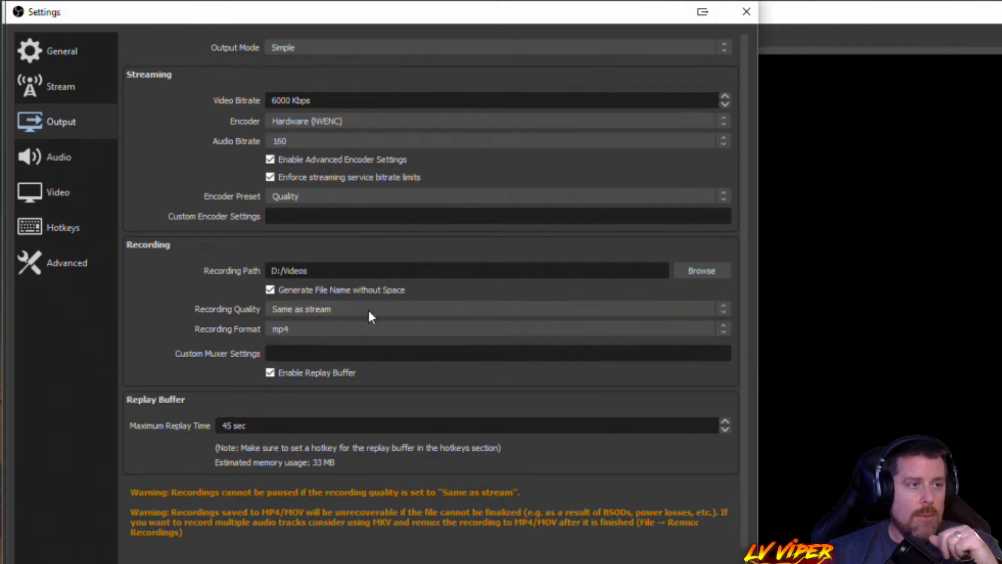
pyautogui.click(63, 157)
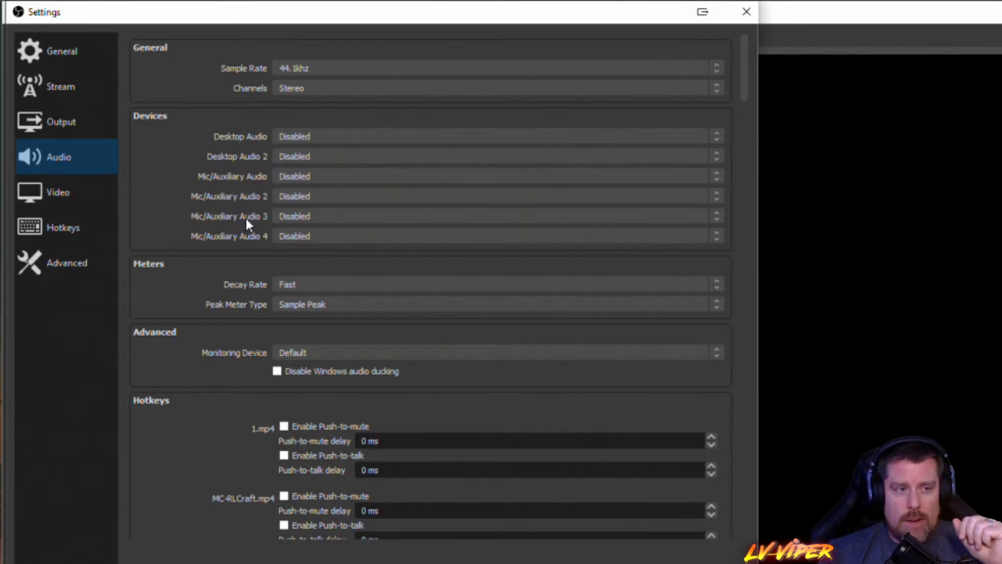
# Step: Check the available desktop audio devices and monitoring devices in the audio settings, keeping Disabled and Default selected
pyautogui.click(327, 137)
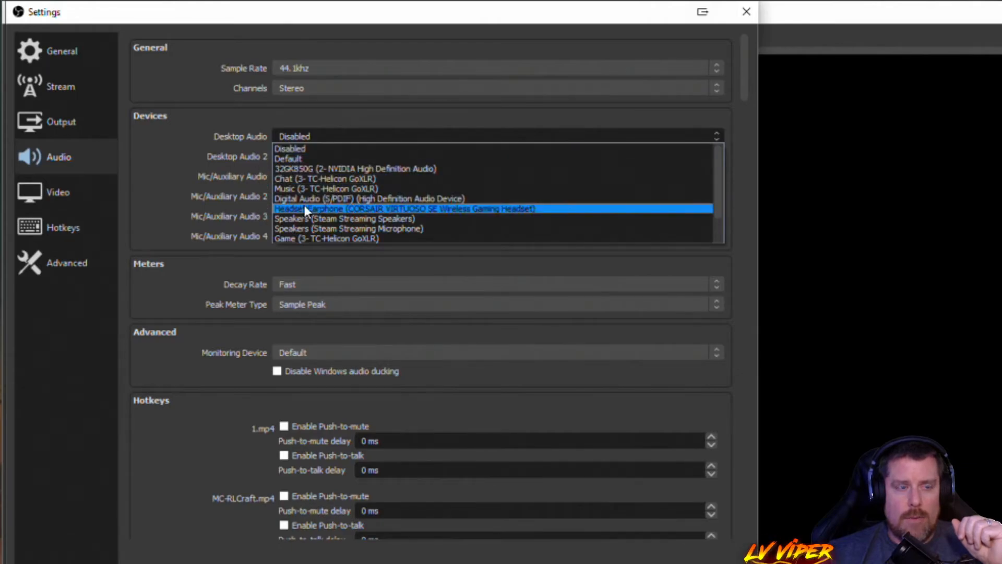
pyautogui.click(206, 128)
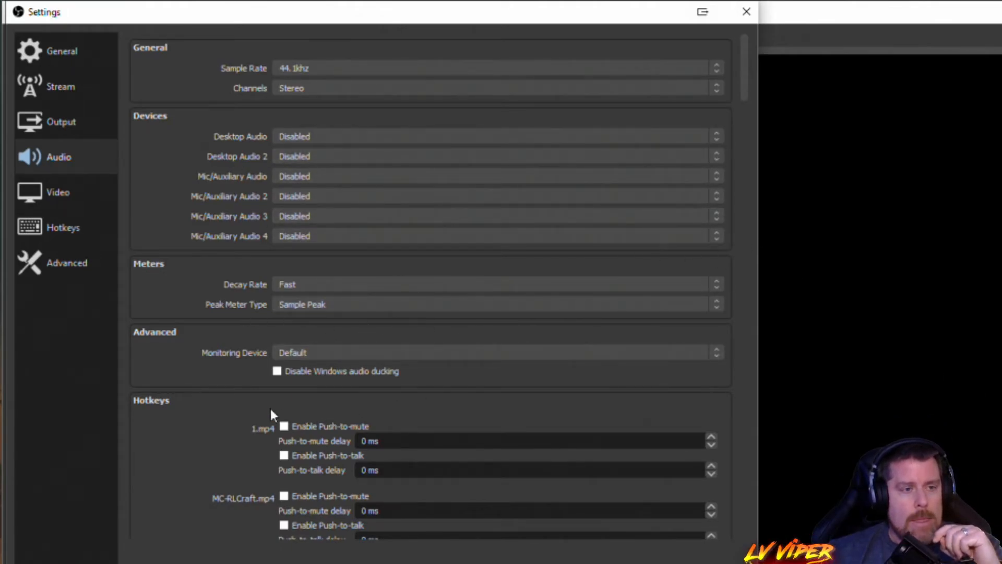
pyautogui.click(353, 348)
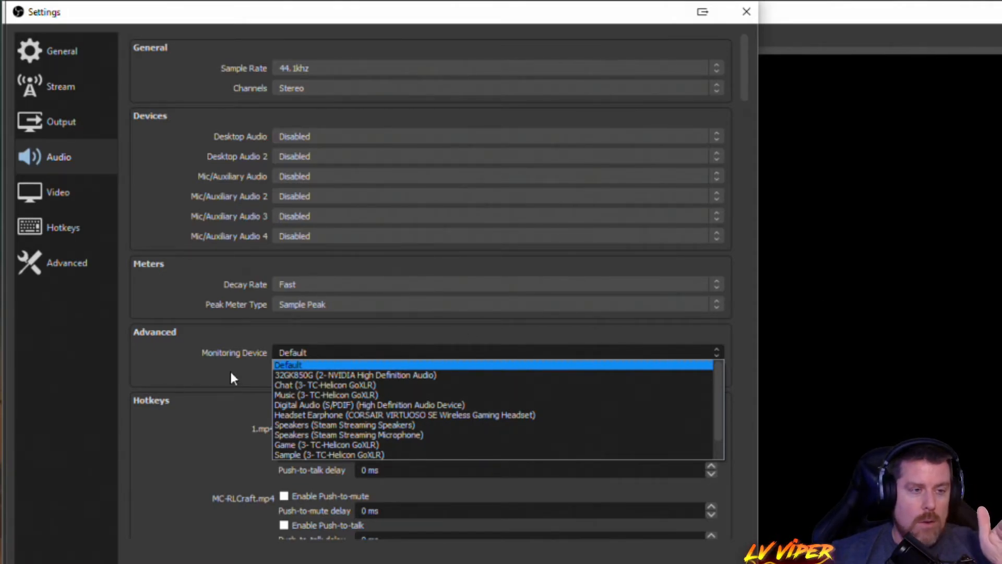
pyautogui.click(212, 351)
pyautogui.click(450, 351)
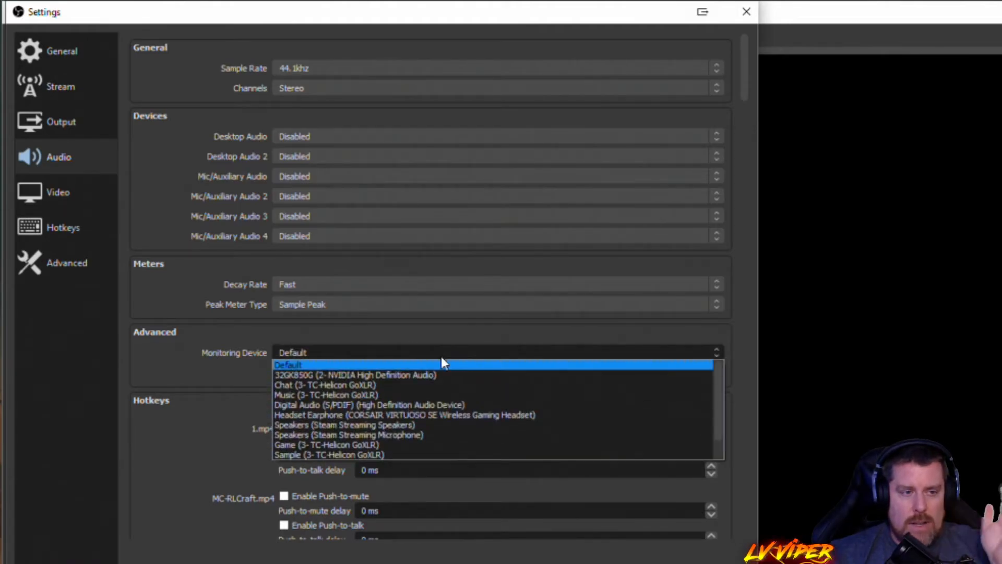
pyautogui.click(231, 339)
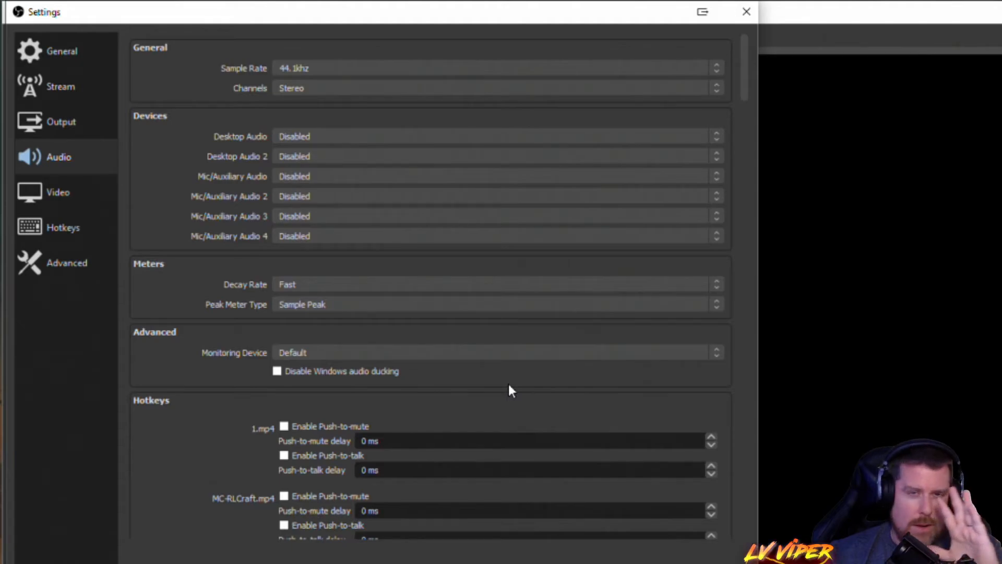
# Step: Try a 2560x1440 base (canvas) resolution against the output resolution in the video settings, and restore the canvas to 1920x1080
pyautogui.click(60, 194)
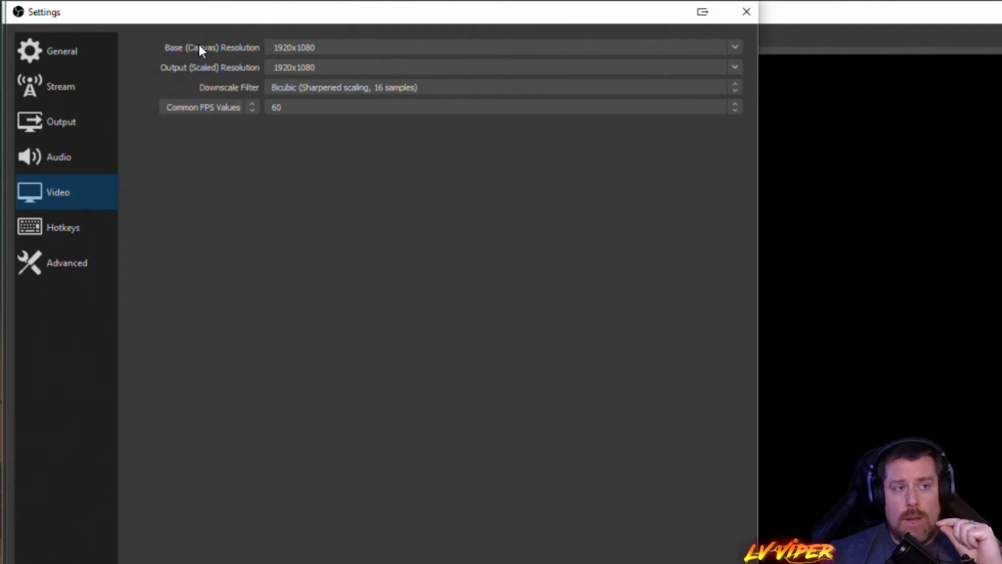
pyautogui.click(733, 48)
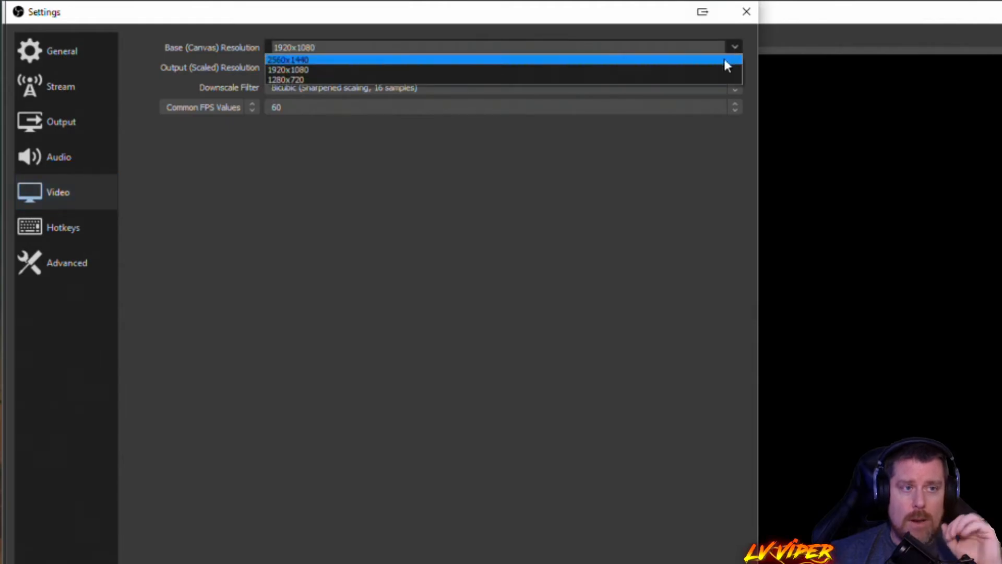
pyautogui.click(390, 55)
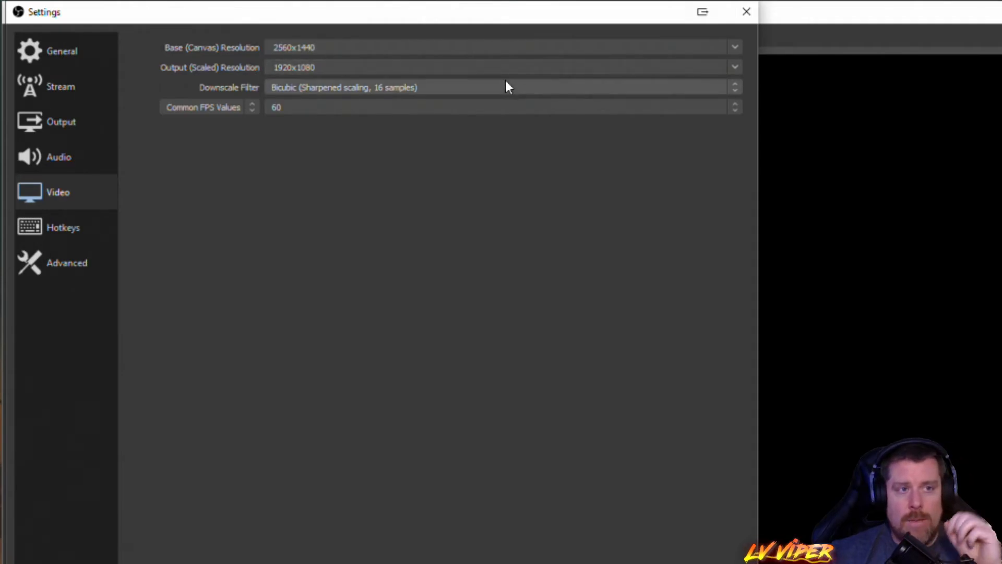
pyautogui.doubleClick(326, 47)
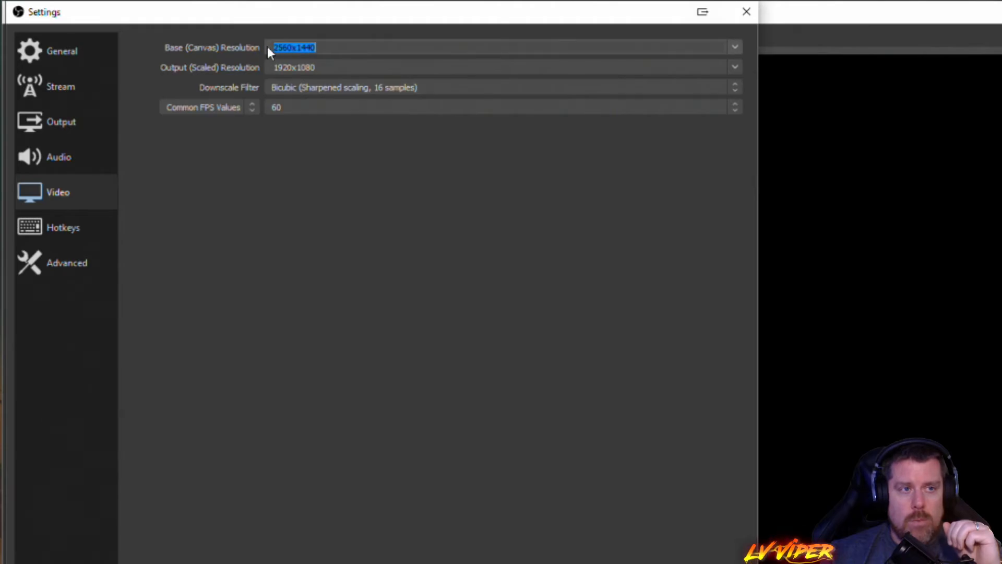
pyautogui.doubleClick(329, 66)
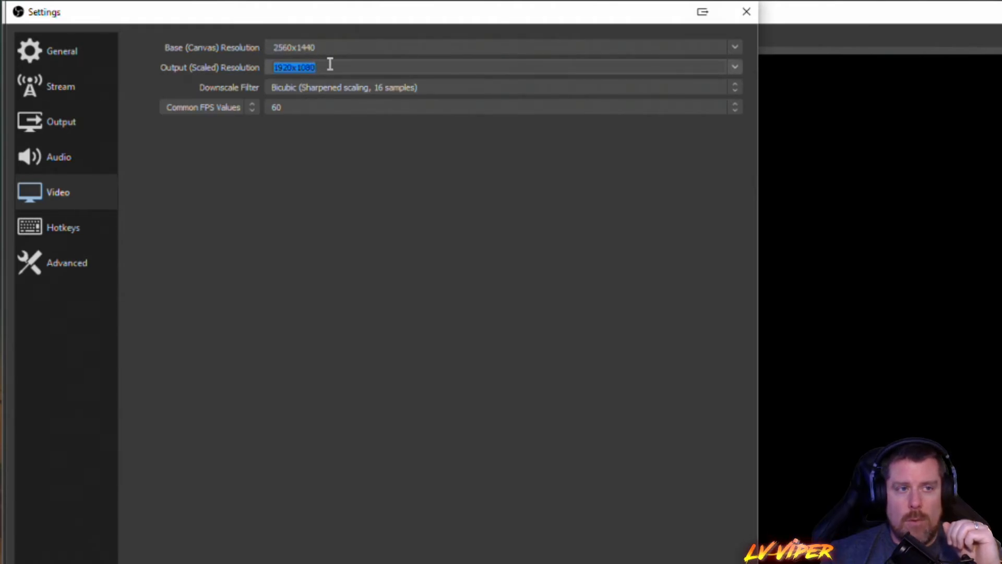
pyautogui.click(735, 47)
pyautogui.click(298, 69)
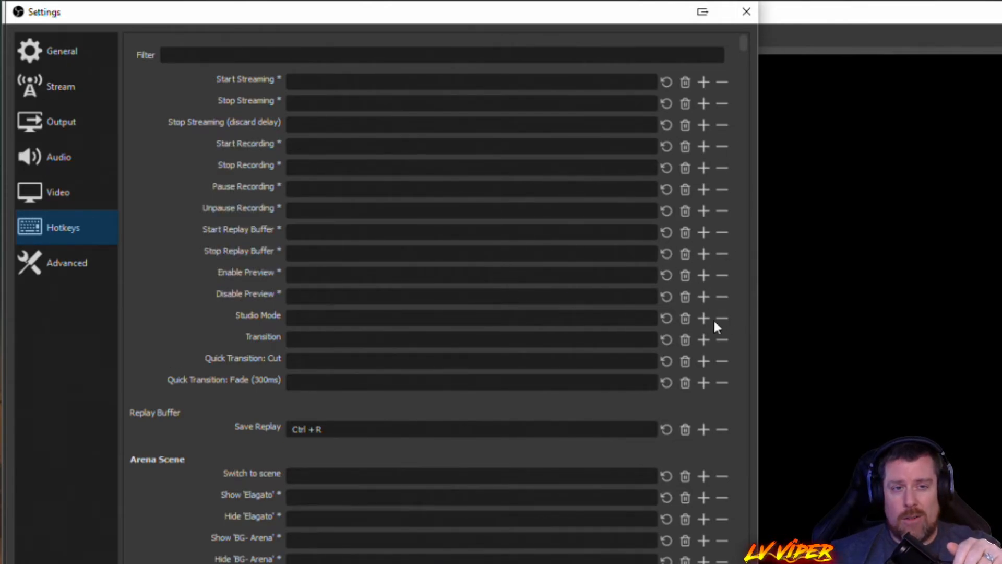
# Step: Look through the hotkey settings down to the Camera Chat Screen scene's hotkeys, and open the advanced settings
pyautogui.scroll(-10, 697, 327)
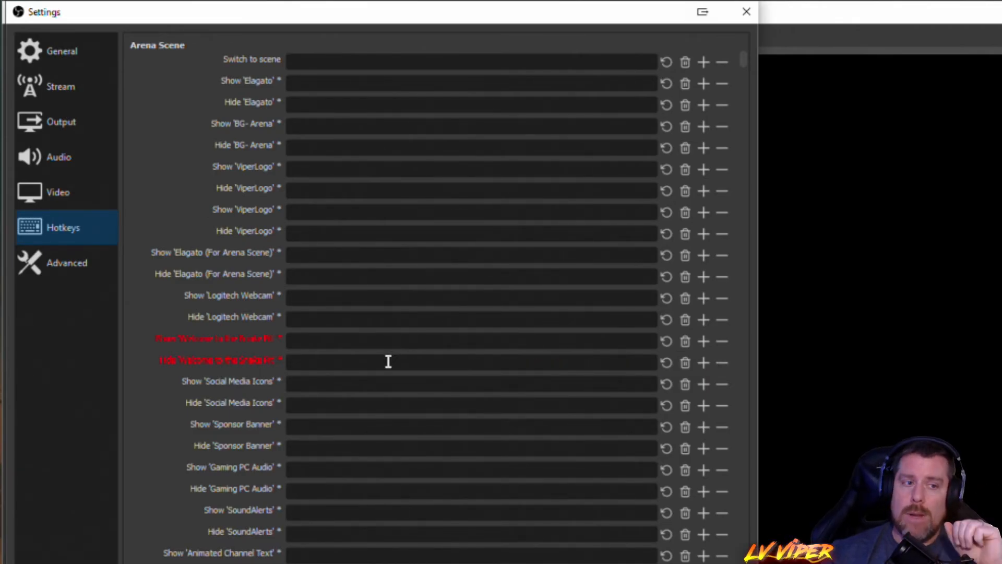
pyautogui.scroll(-7, 387, 358)
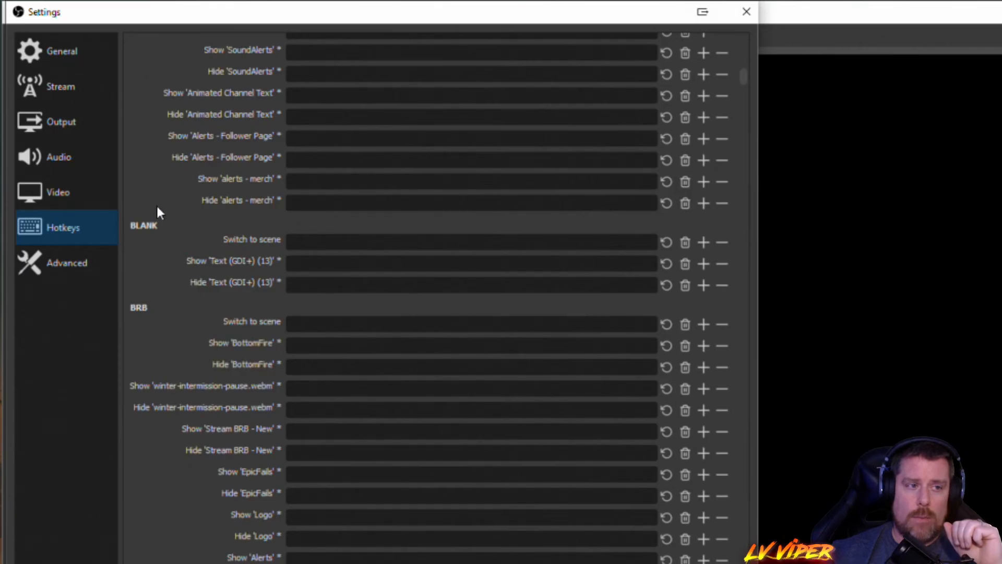
pyautogui.scroll(-15, 456, 336)
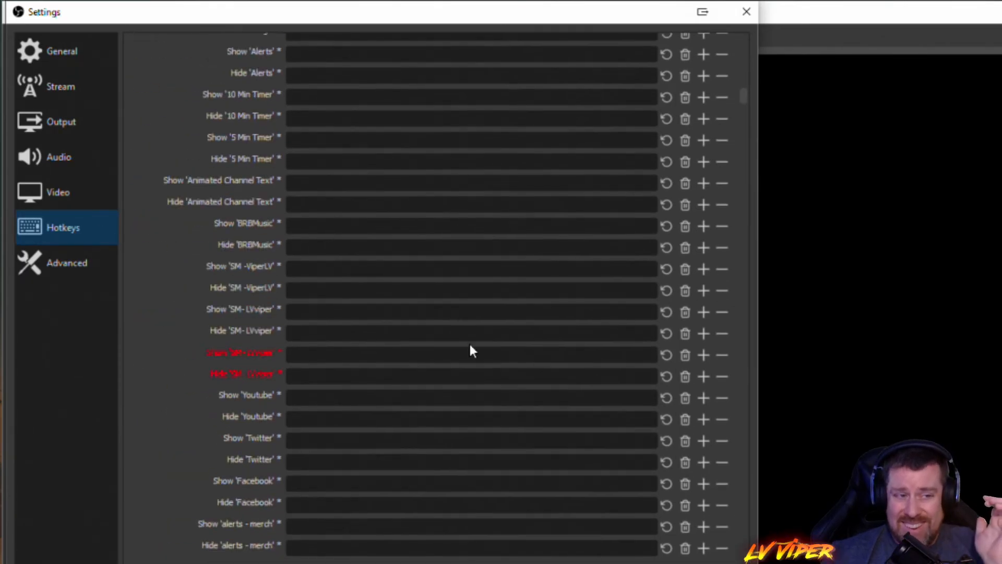
pyautogui.scroll(-11, 479, 355)
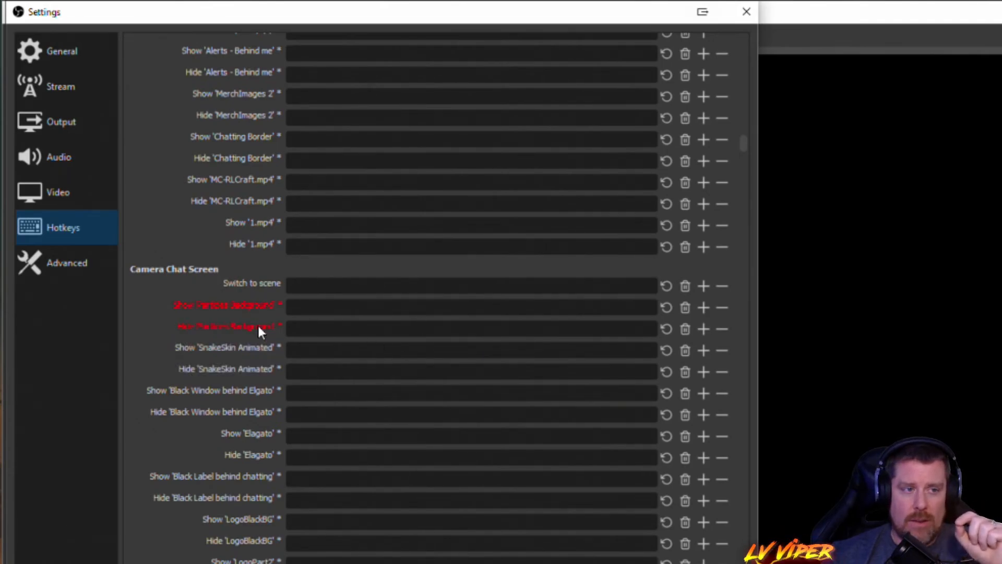
pyautogui.click(312, 283)
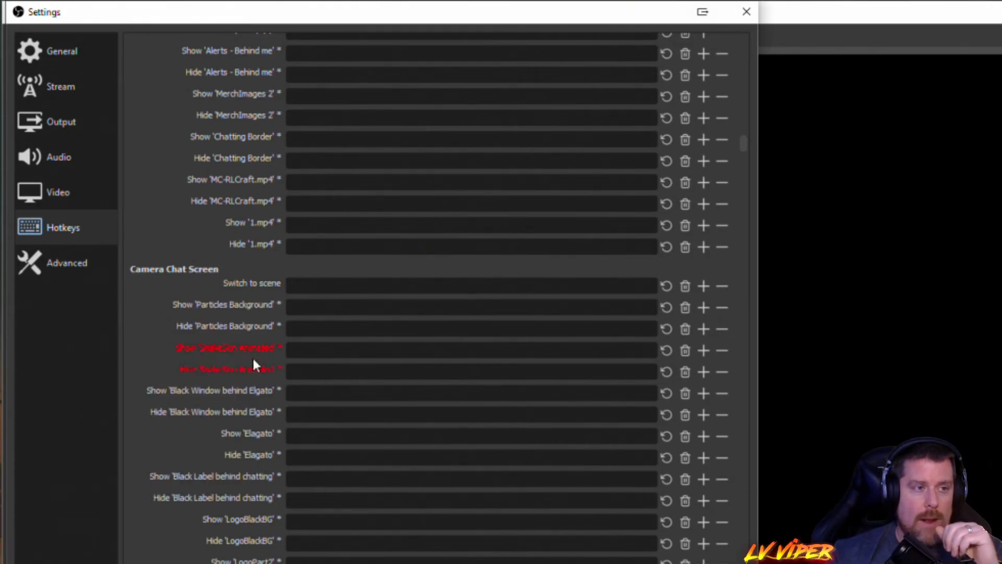
pyautogui.click(86, 271)
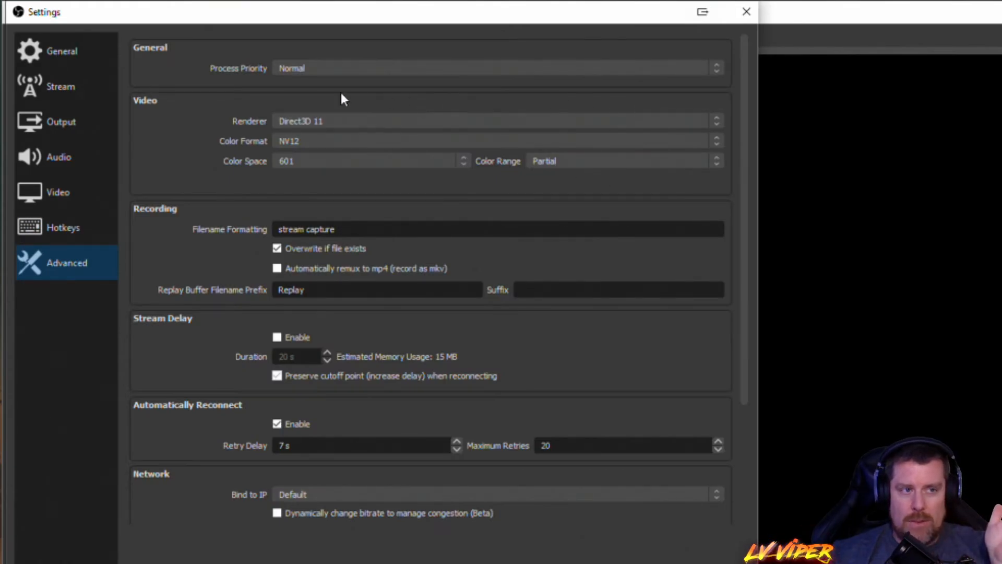